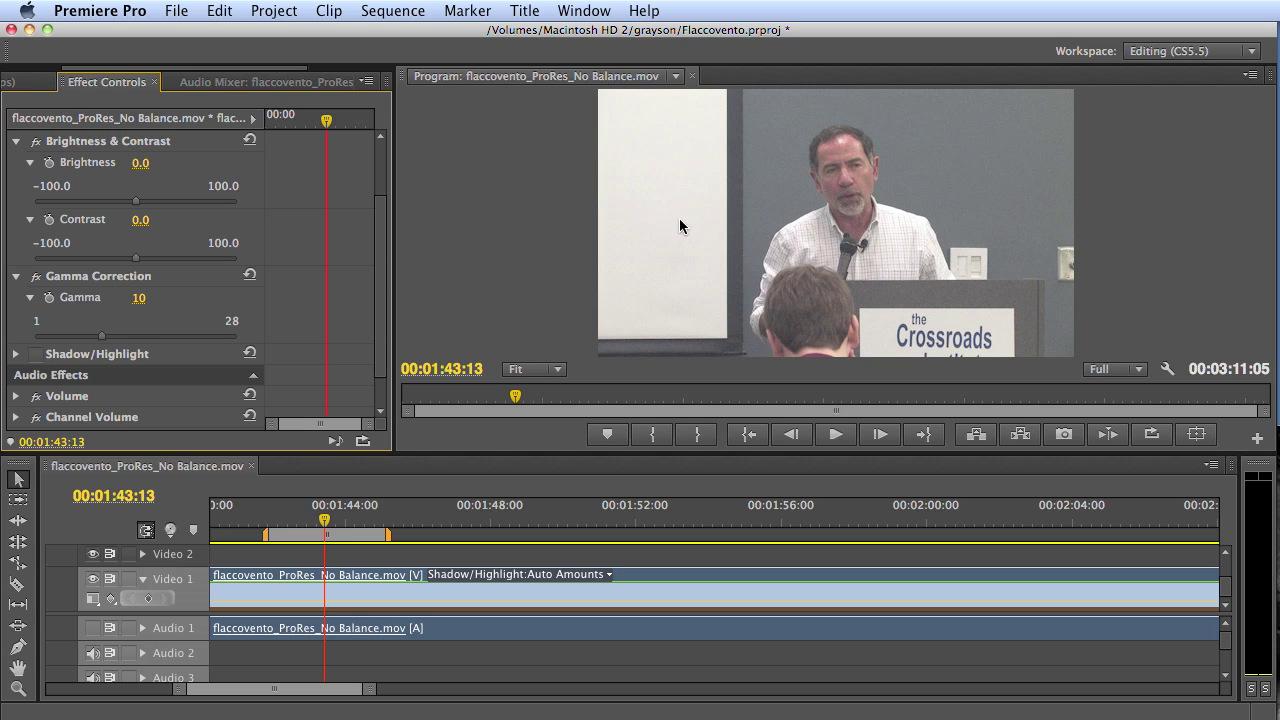
Switch the workspace to Color Correction
click(680, 226)
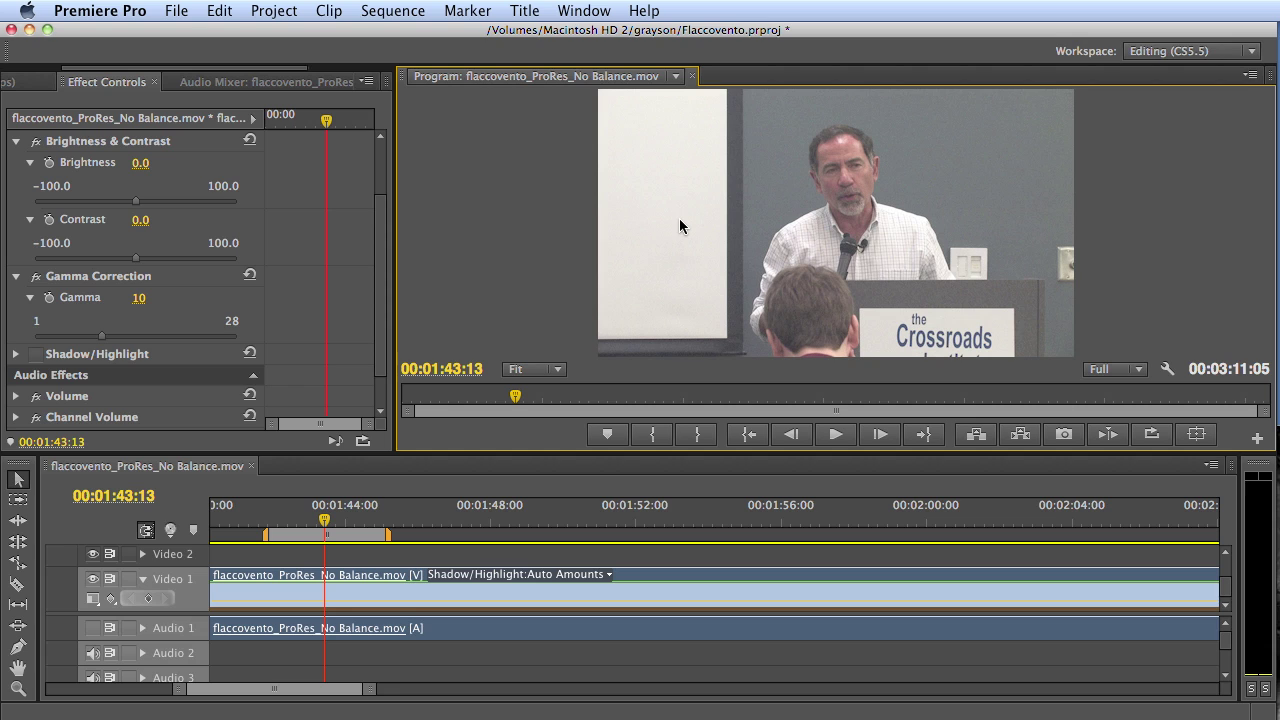
click(582, 11)
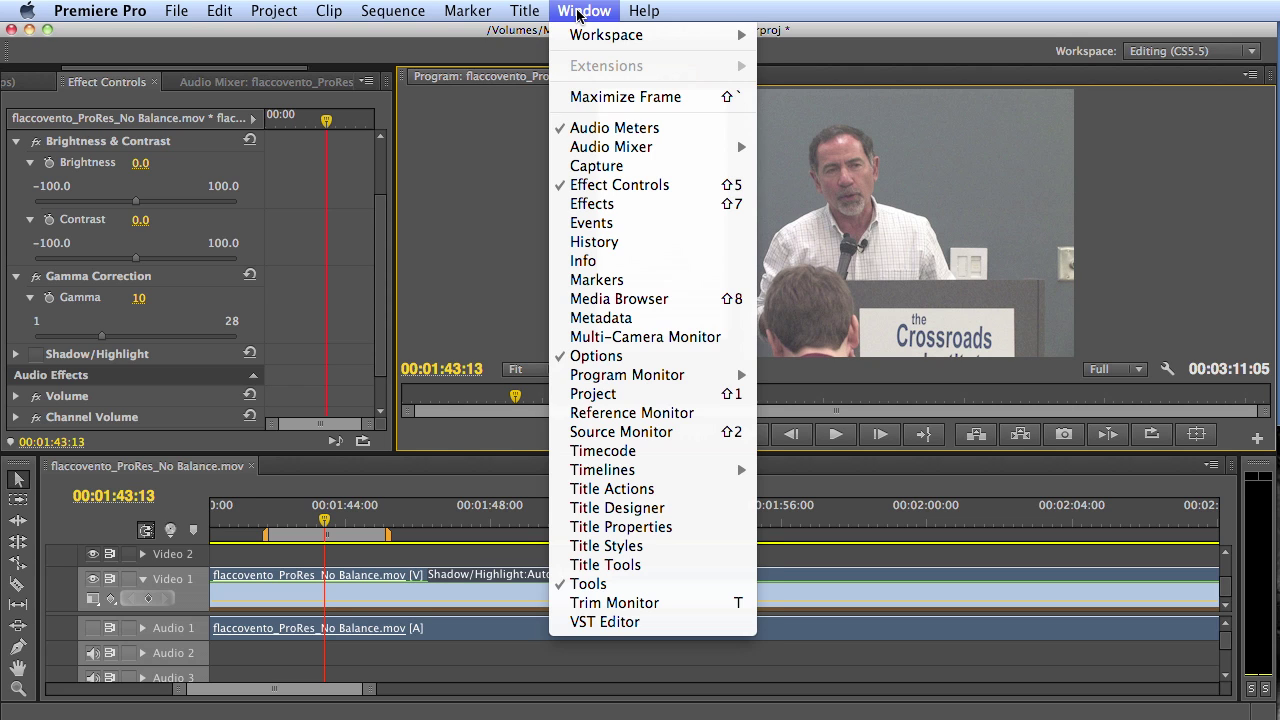
mouse_move(593, 40)
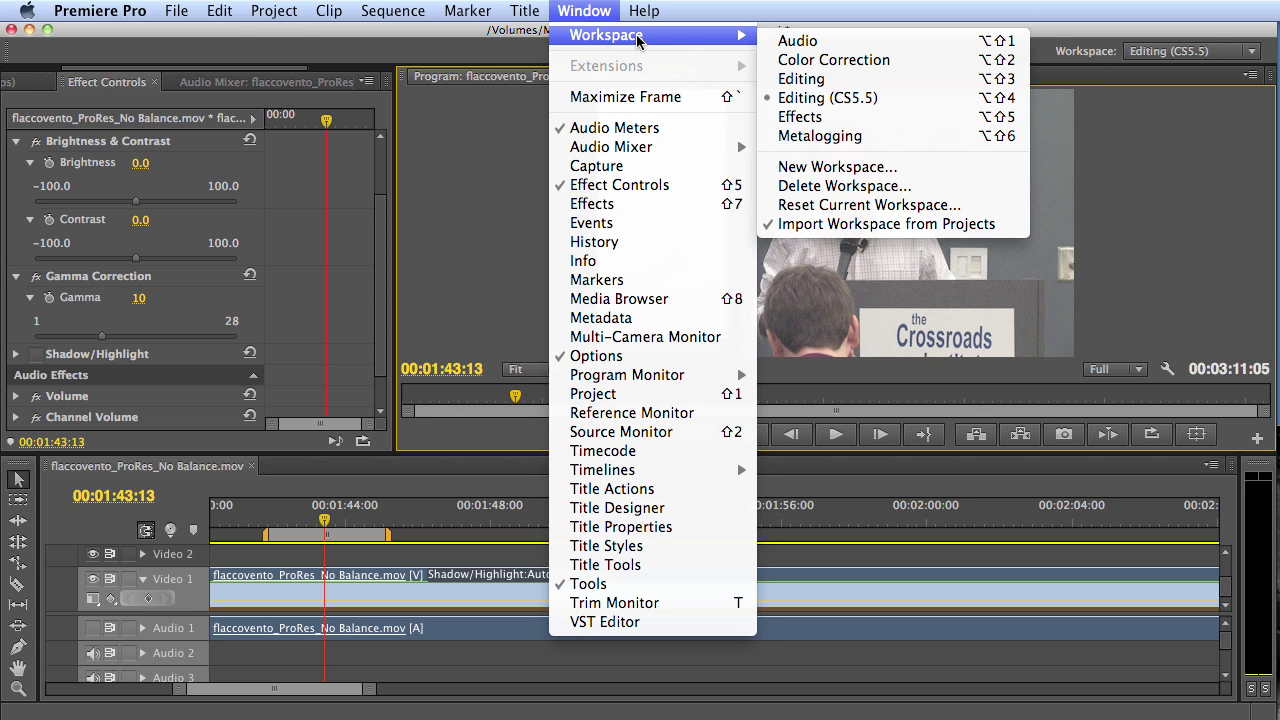
click(828, 60)
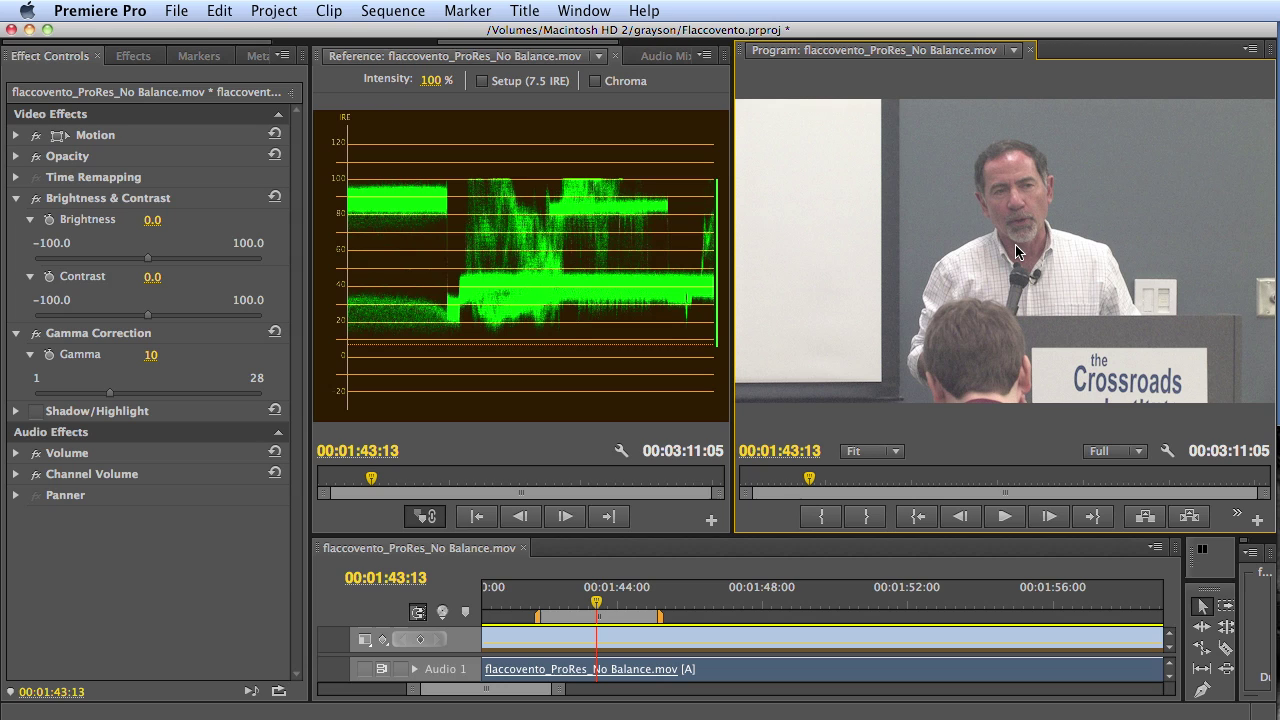
View All Scopes in the reference monitor and return it to the YC Waveform
click(706, 57)
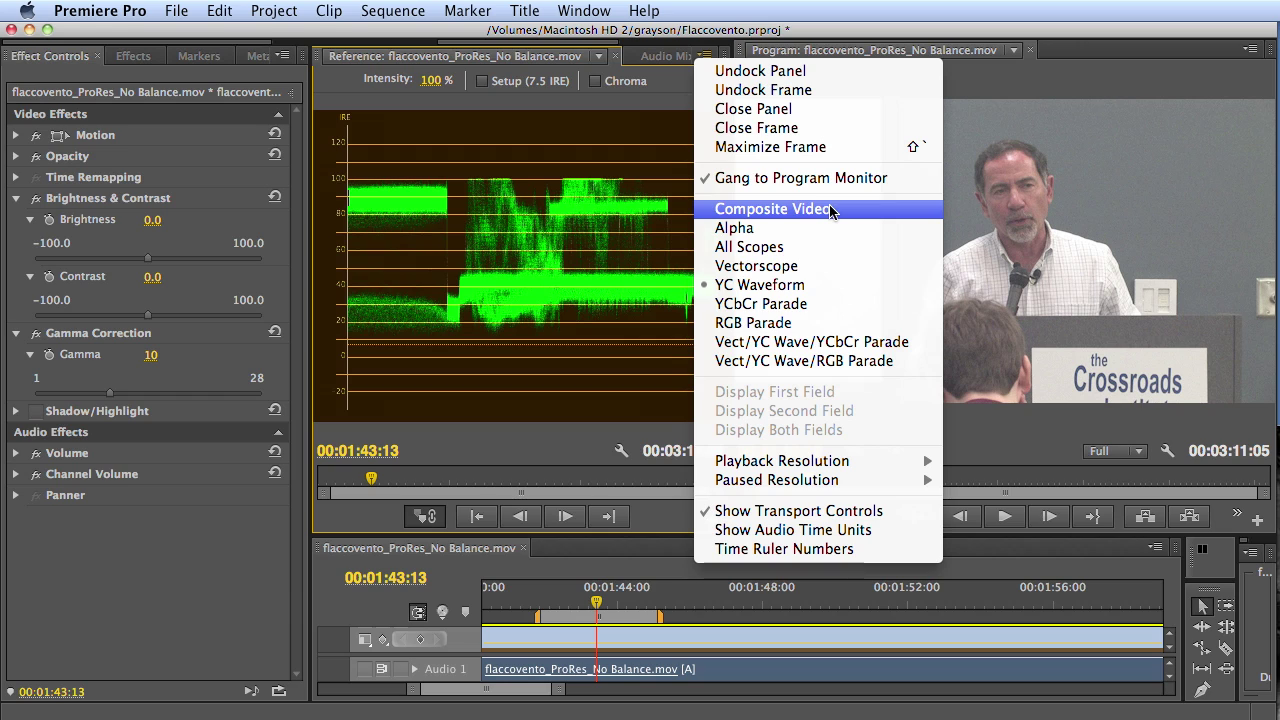
click(794, 246)
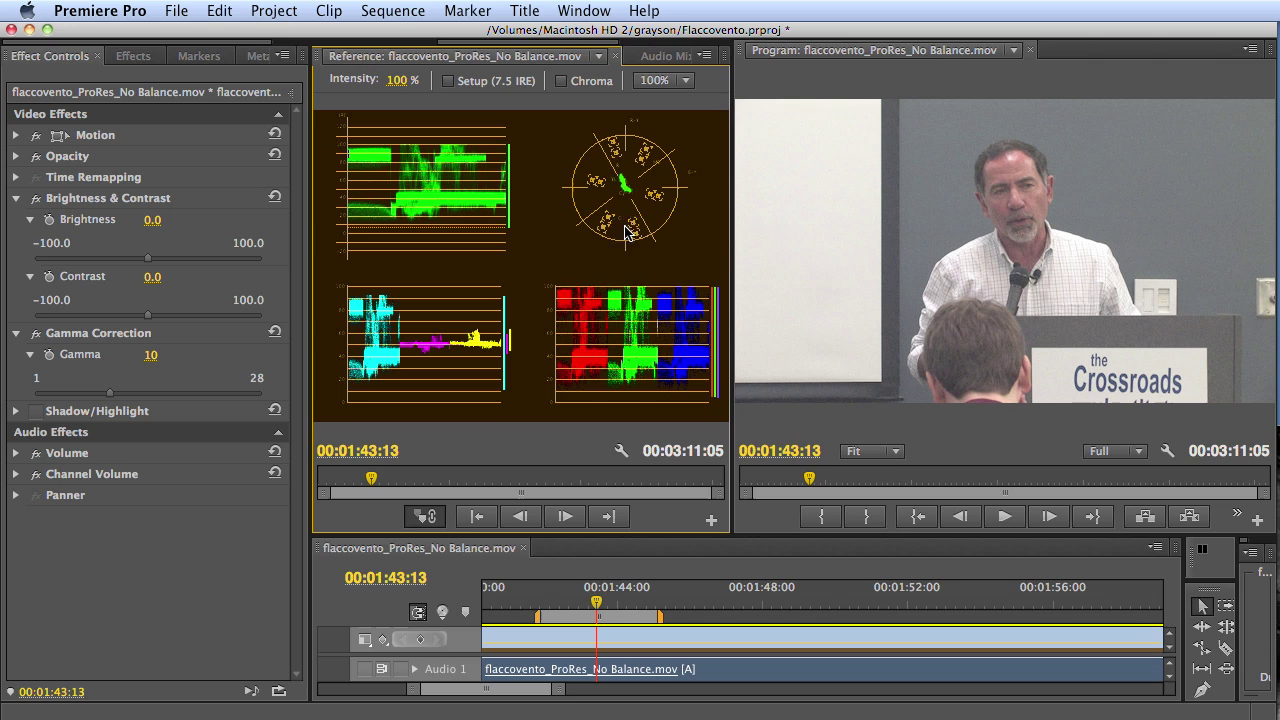
click(704, 58)
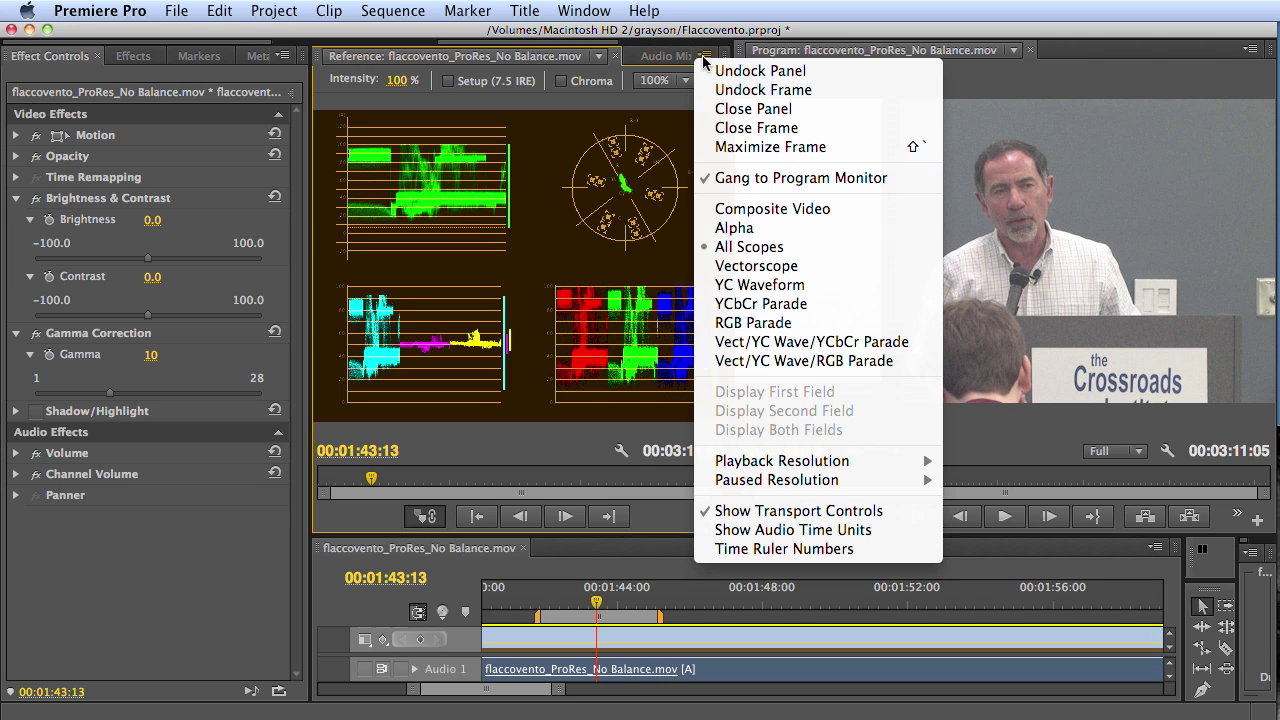
click(781, 285)
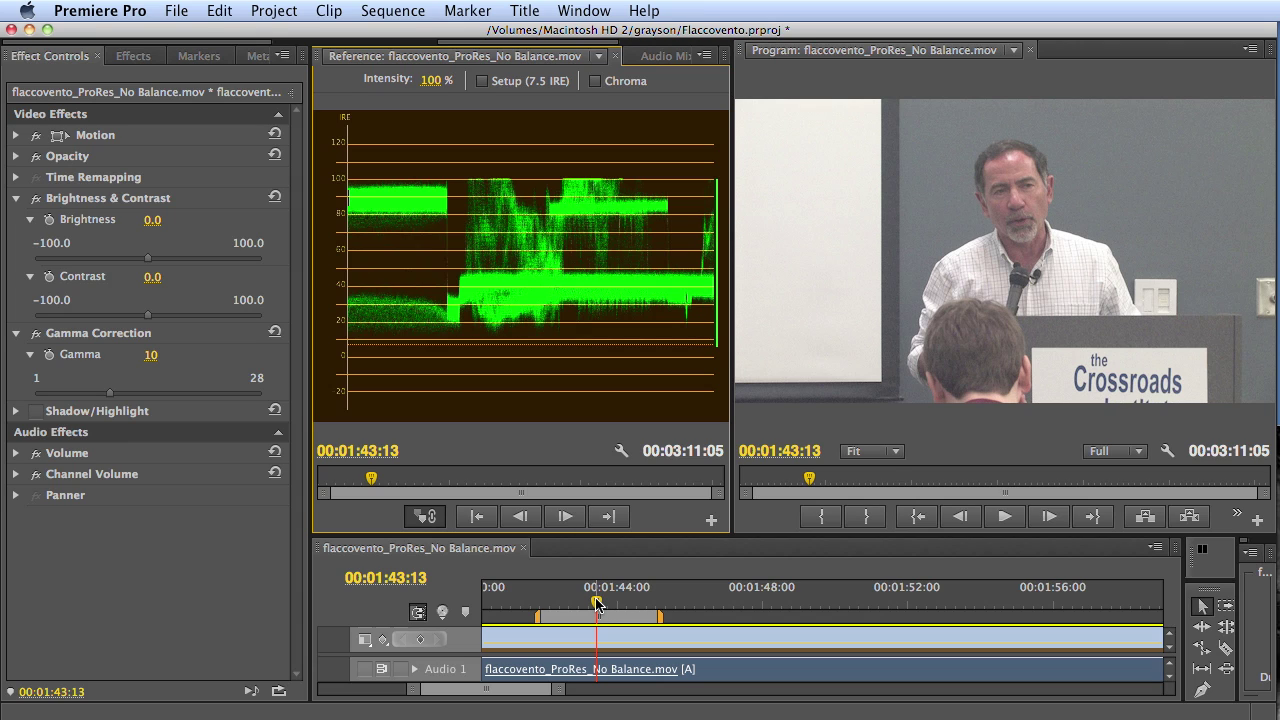
Try a small brightness shift and a contrast of 16.8 in Brightness & Contrast at 00:01:43:17, resetting the effect after each
mouse_move(596, 604)
mouse_down()
mouse_move(620, 604)
mouse_move(601, 604)
mouse_up()
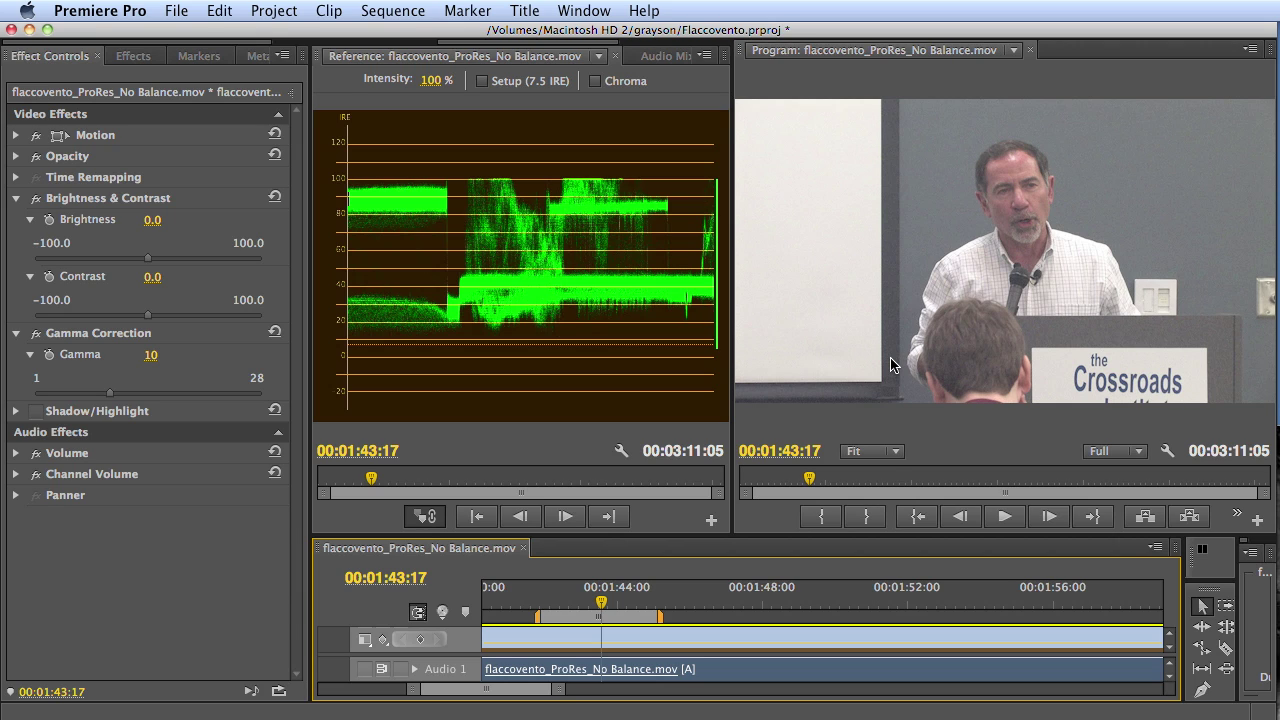
click(107, 200)
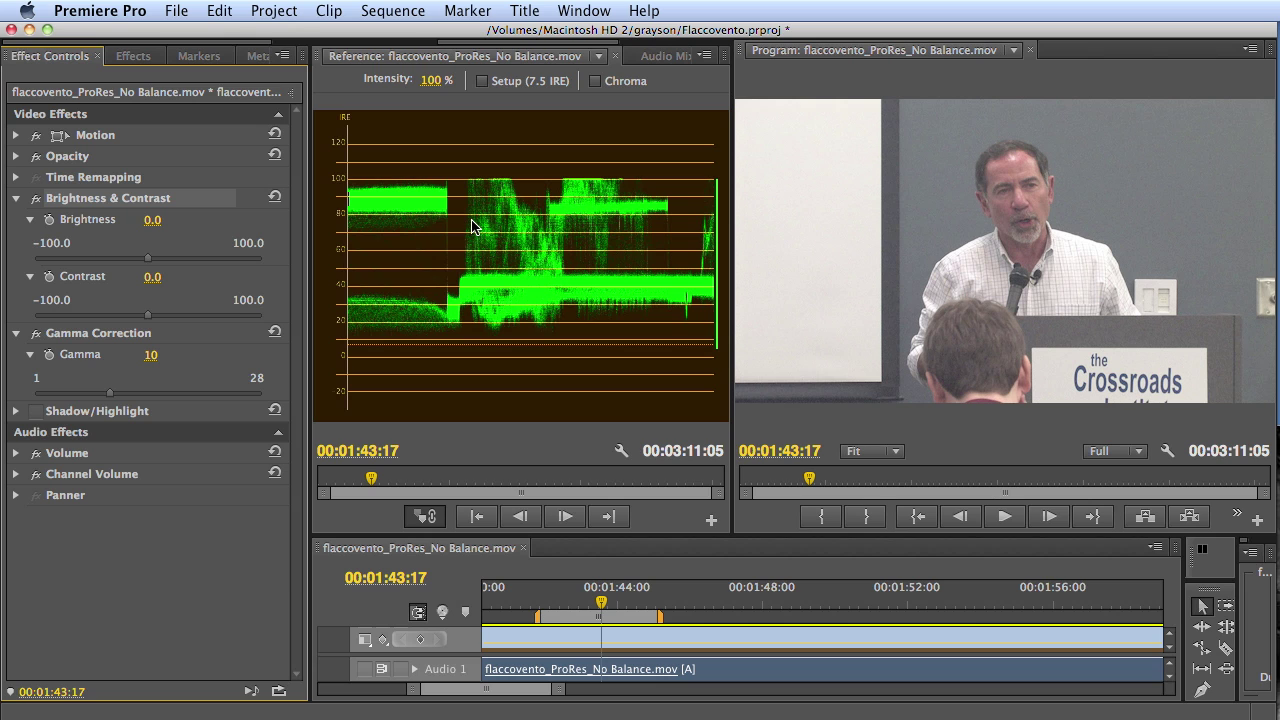
click(151, 259)
mouse_move(151, 262)
mouse_down()
mouse_move(177, 263)
mouse_move(121, 265)
mouse_move(145, 266)
mouse_up()
click(275, 197)
drag(148, 315, 166, 318)
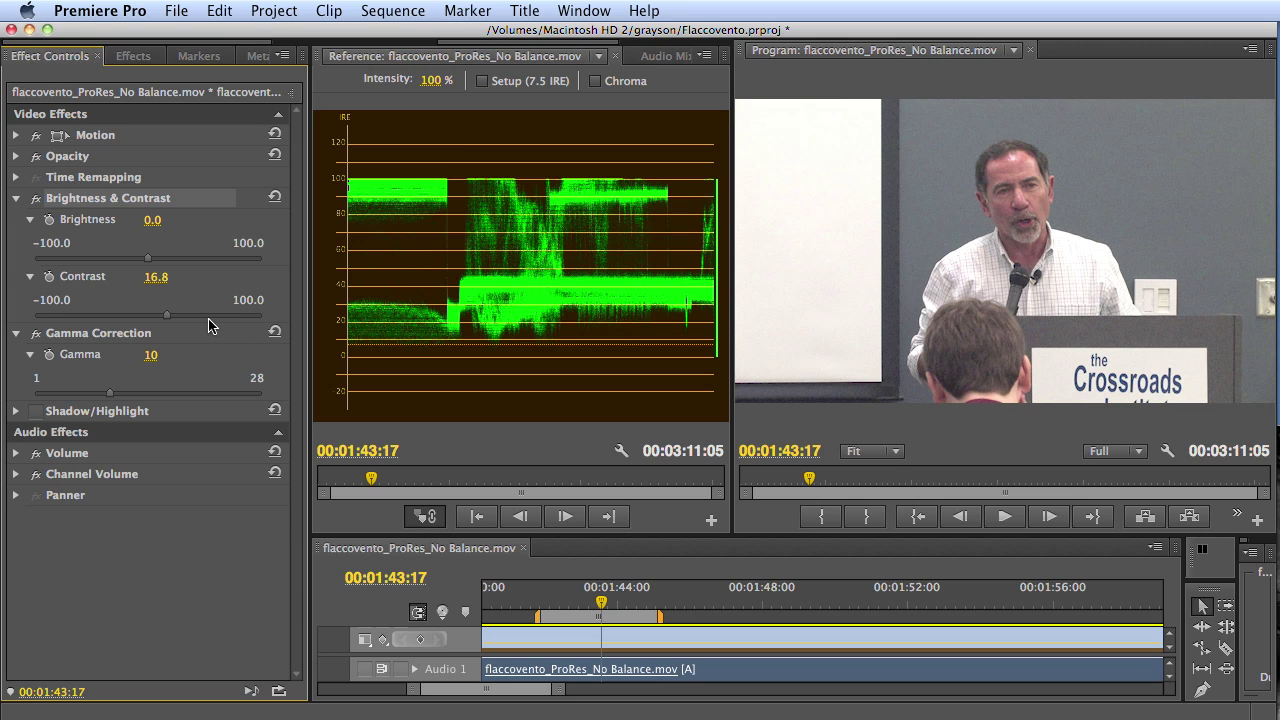
click(274, 197)
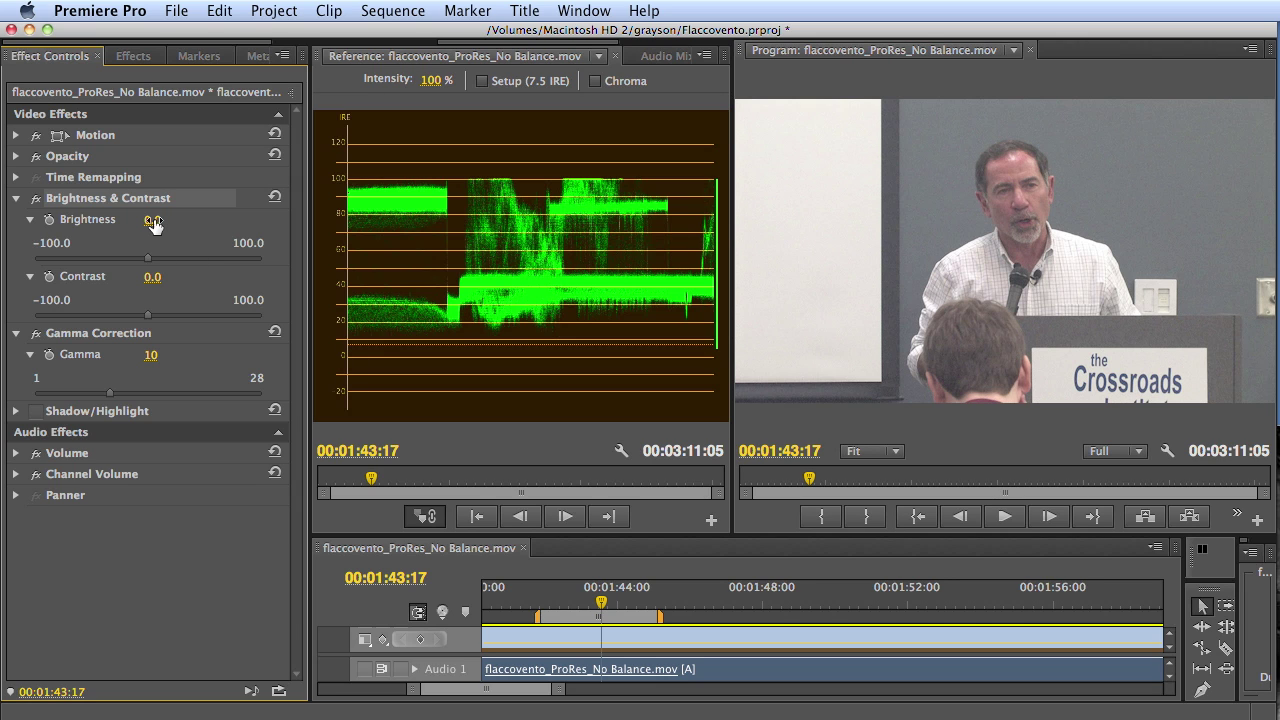
Set the clip's Brightness to -12.4 and Contrast to 32.0, comparing brightness values of -13.0 and 21.2 along the way
drag(153, 224, 140, 224)
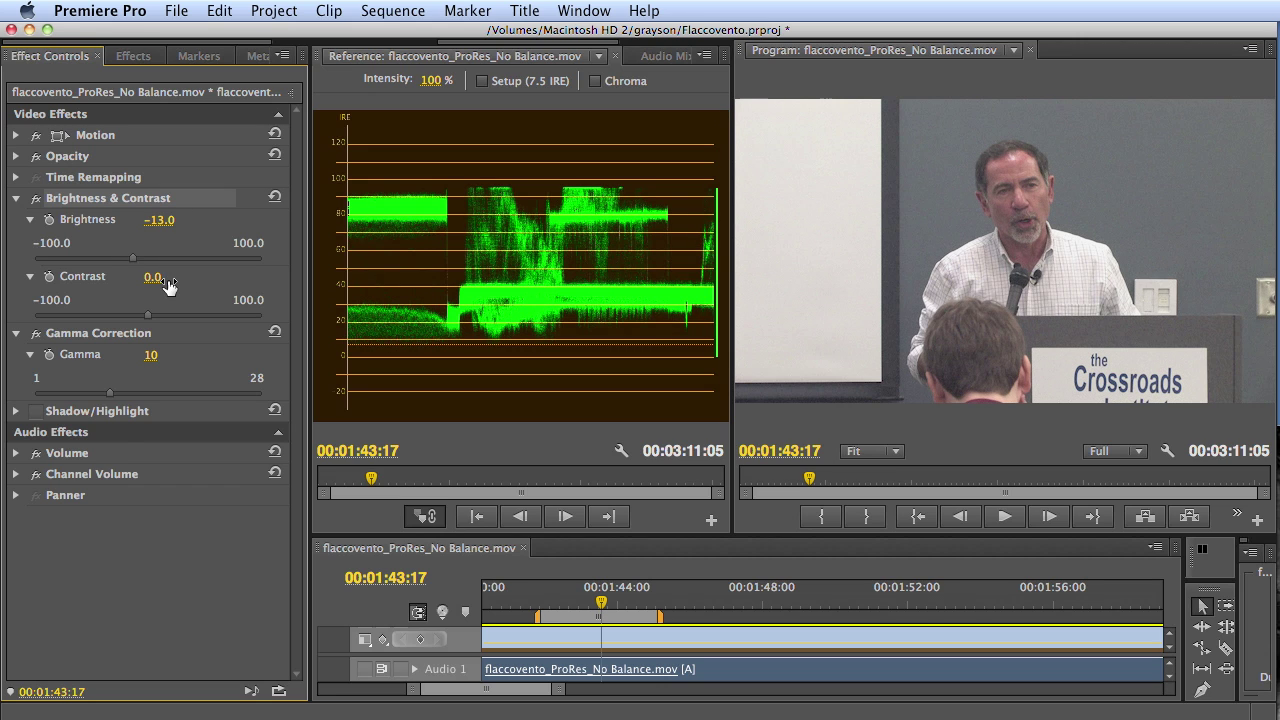
drag(152, 277, 216, 277)
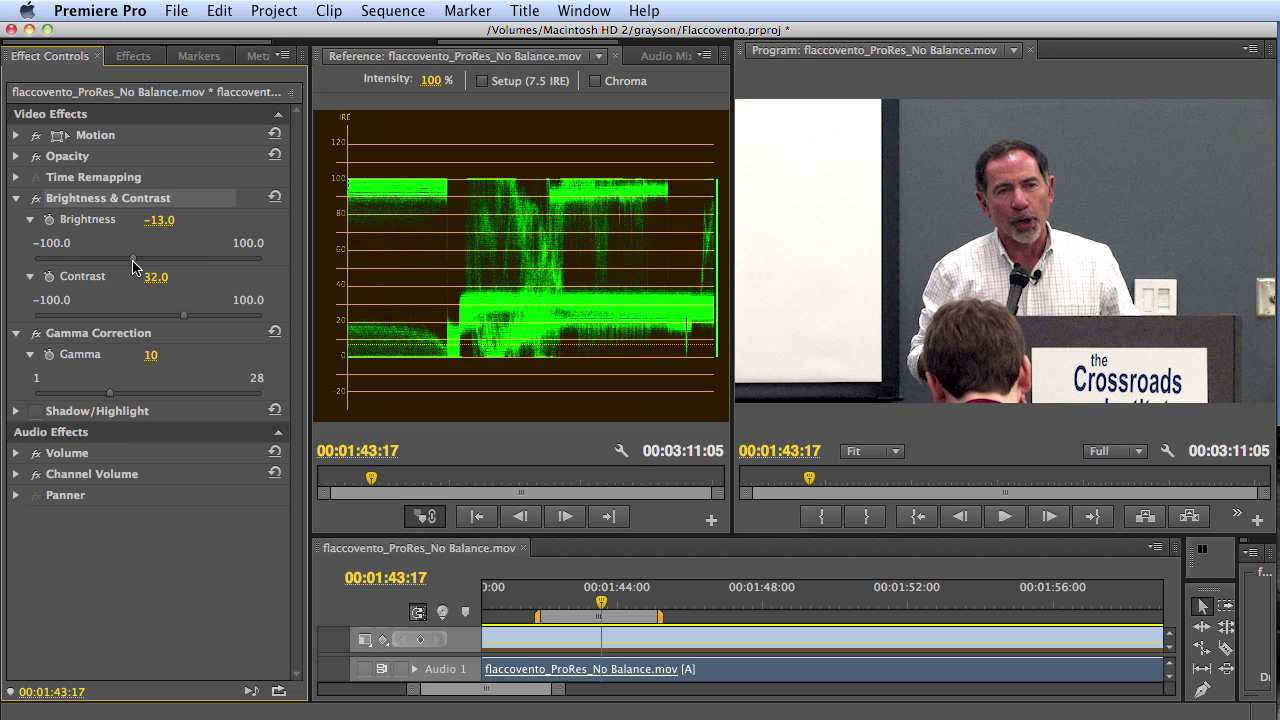
drag(138, 262, 171, 263)
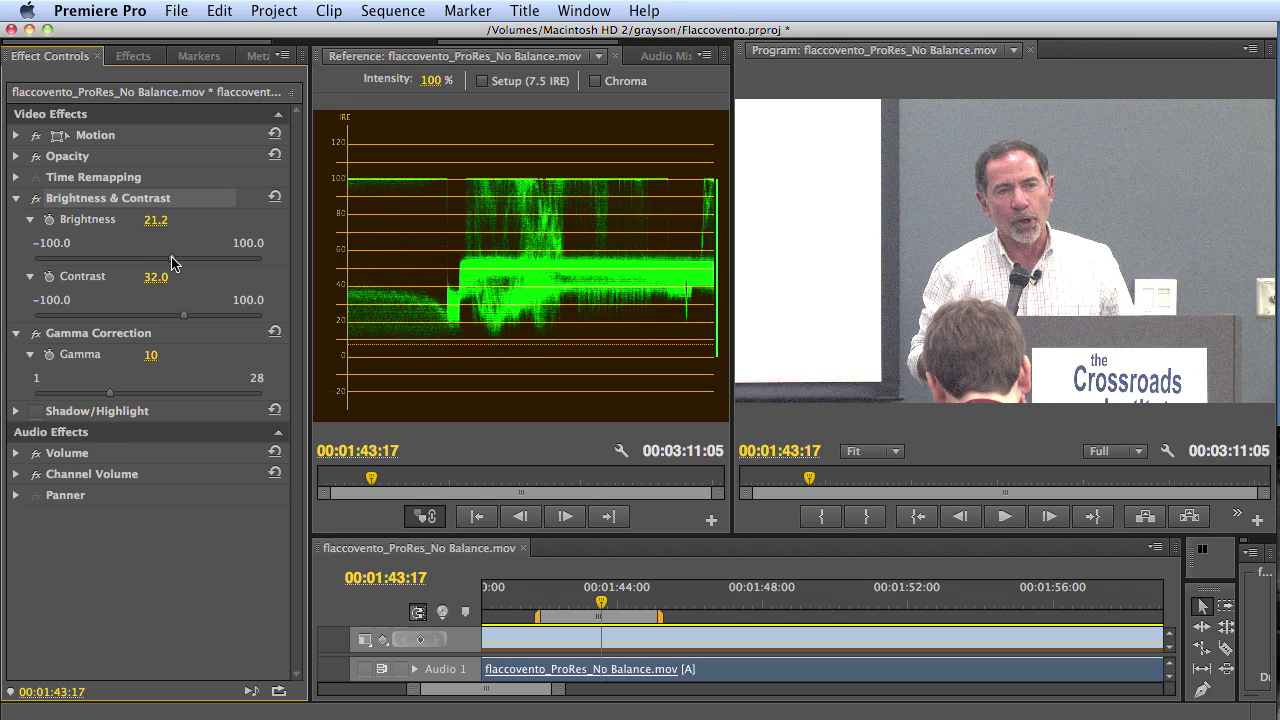
drag(171, 263, 134, 270)
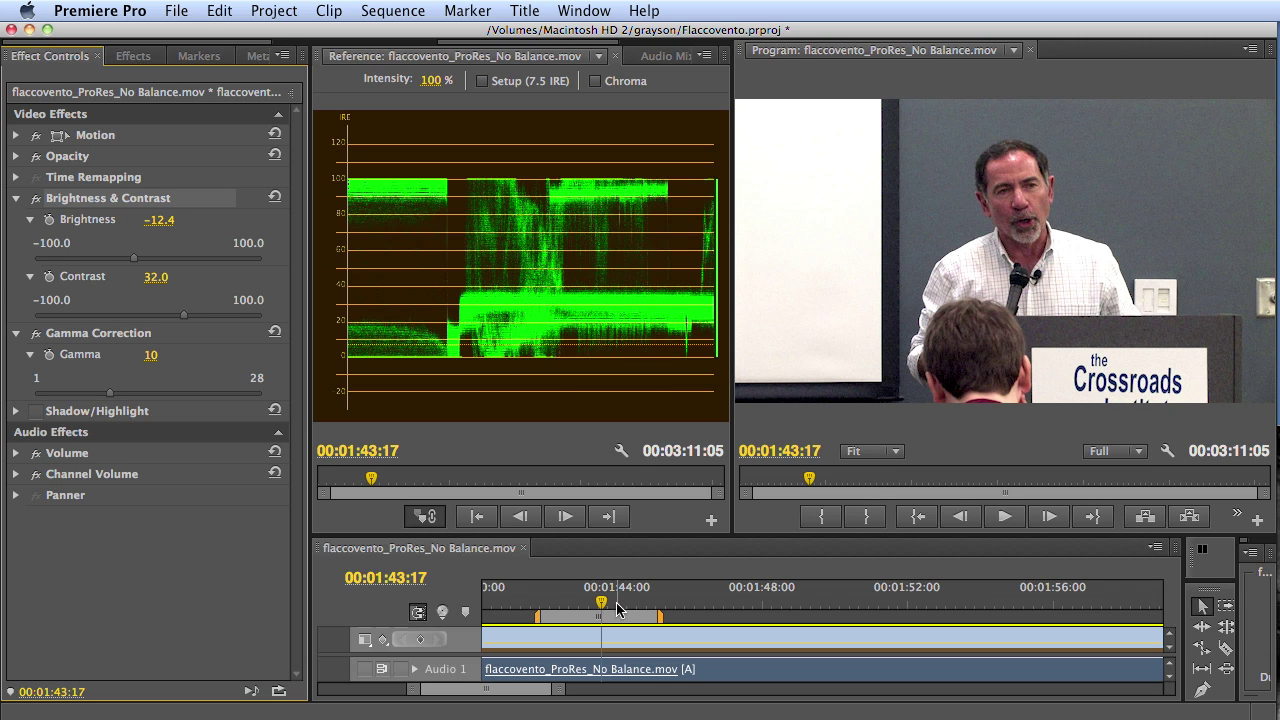
Lower the Gamma Correction value to 8 while checking the frame at 00:01:43:20
drag(606, 607, 604, 604)
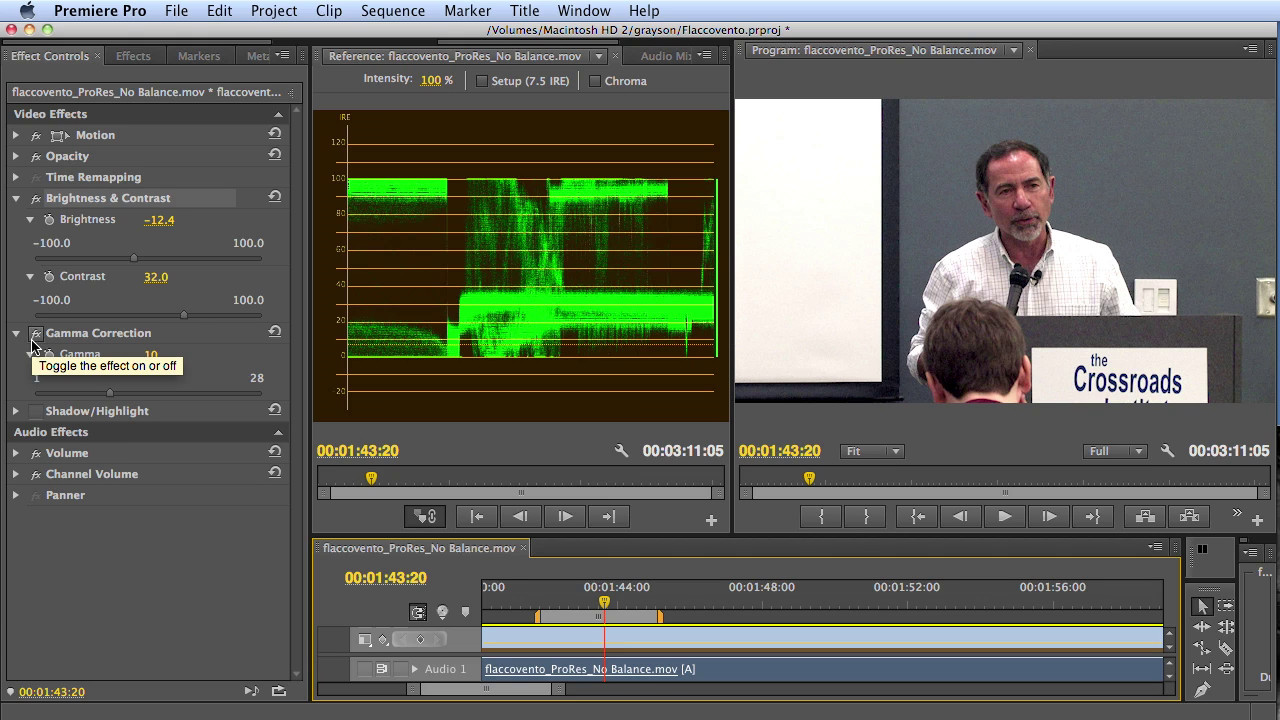
key(super+Tab)
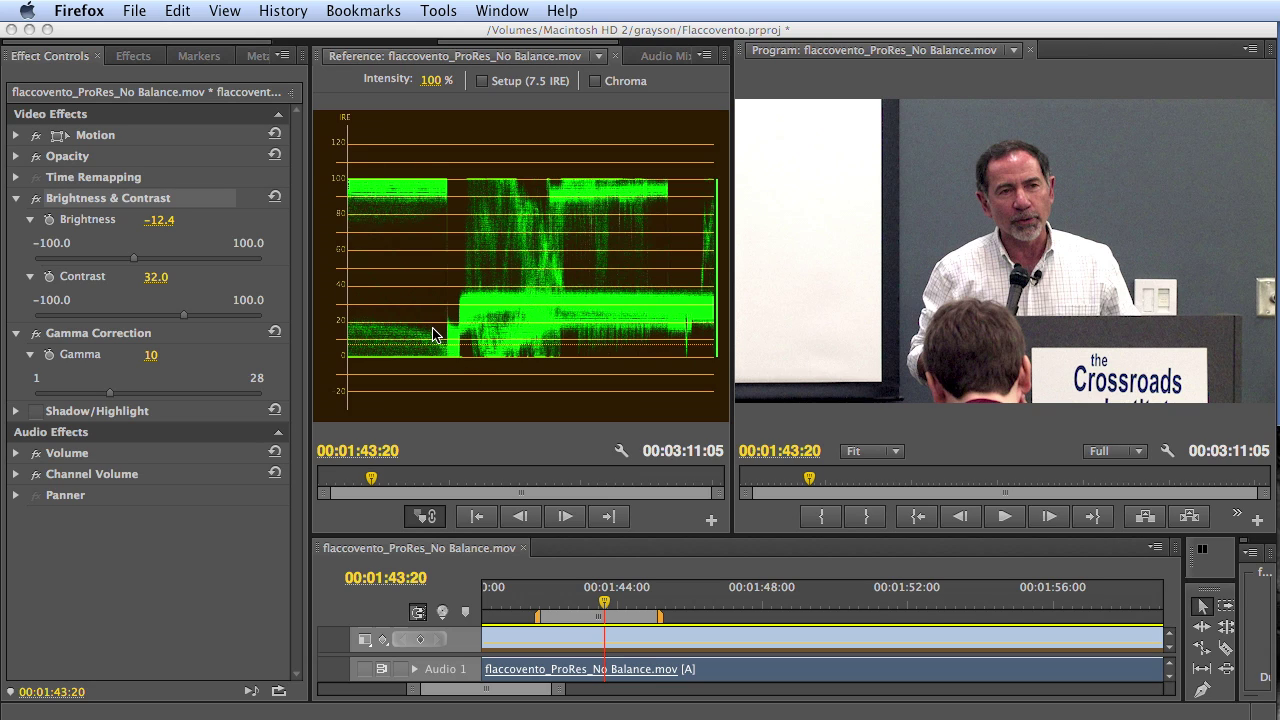
click(110, 398)
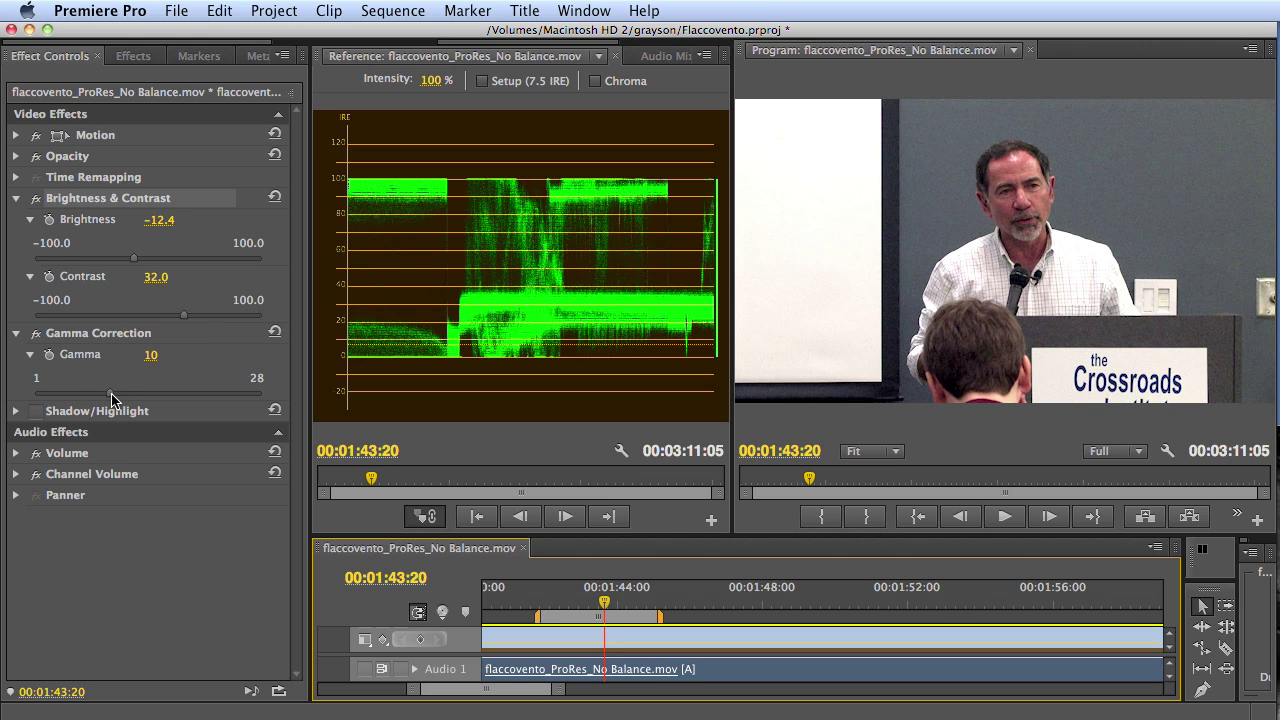
drag(110, 398, 105, 398)
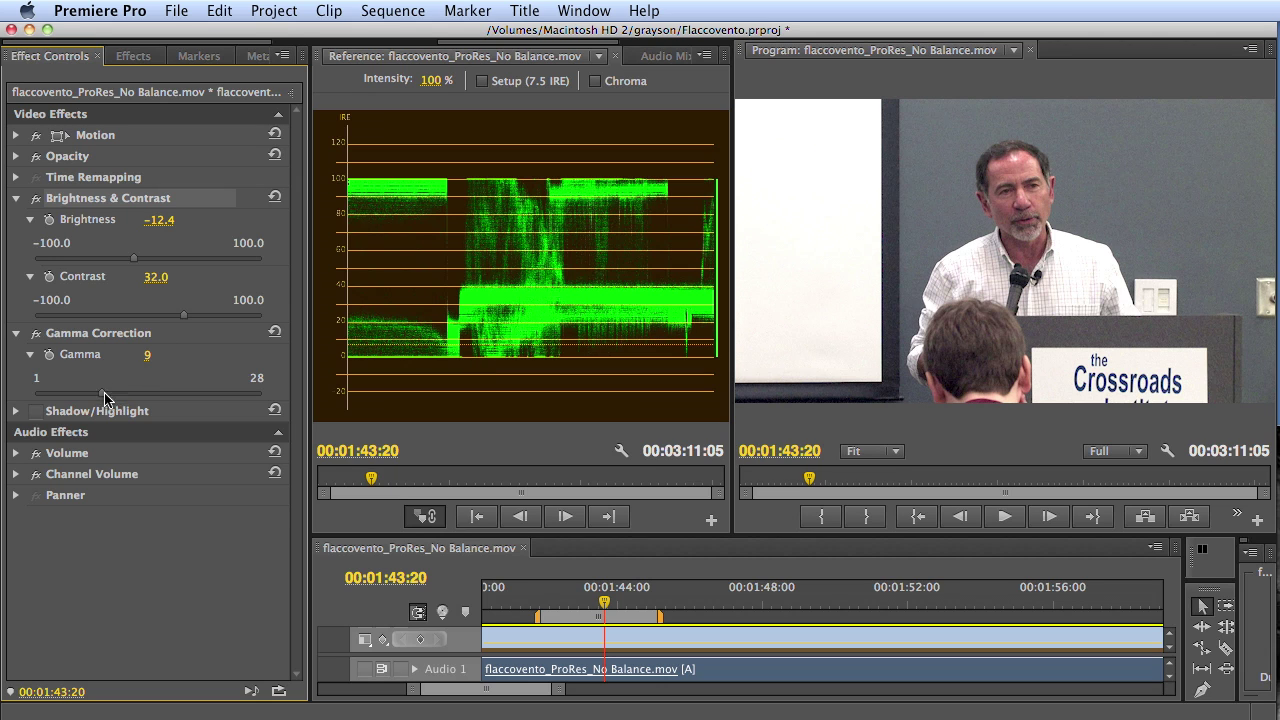
mouse_move(102, 394)
mouse_down()
mouse_move(87, 397)
mouse_move(99, 399)
mouse_up()
drag(173, 227, 173, 226)
drag(102, 397, 96, 400)
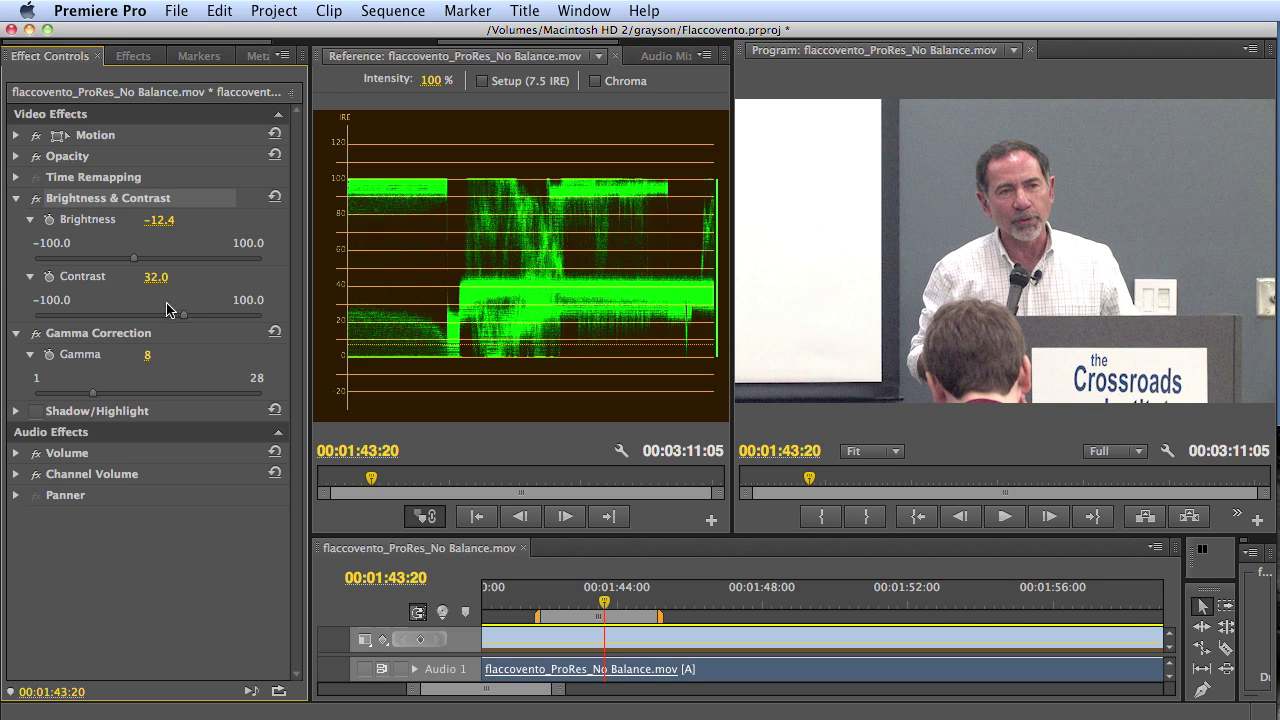
Raise the clip's Contrast to 37.2 and check the frame at 00:01:43:01
drag(184, 322, 186, 320)
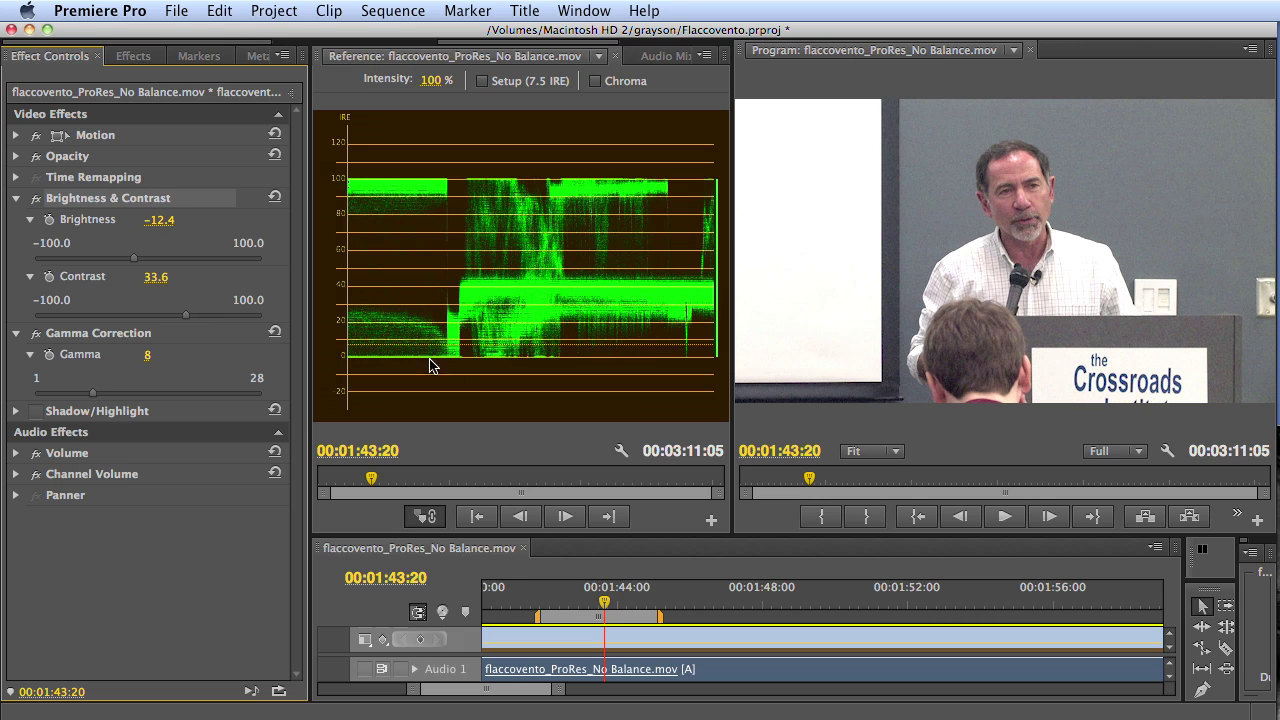
drag(187, 318, 192, 322)
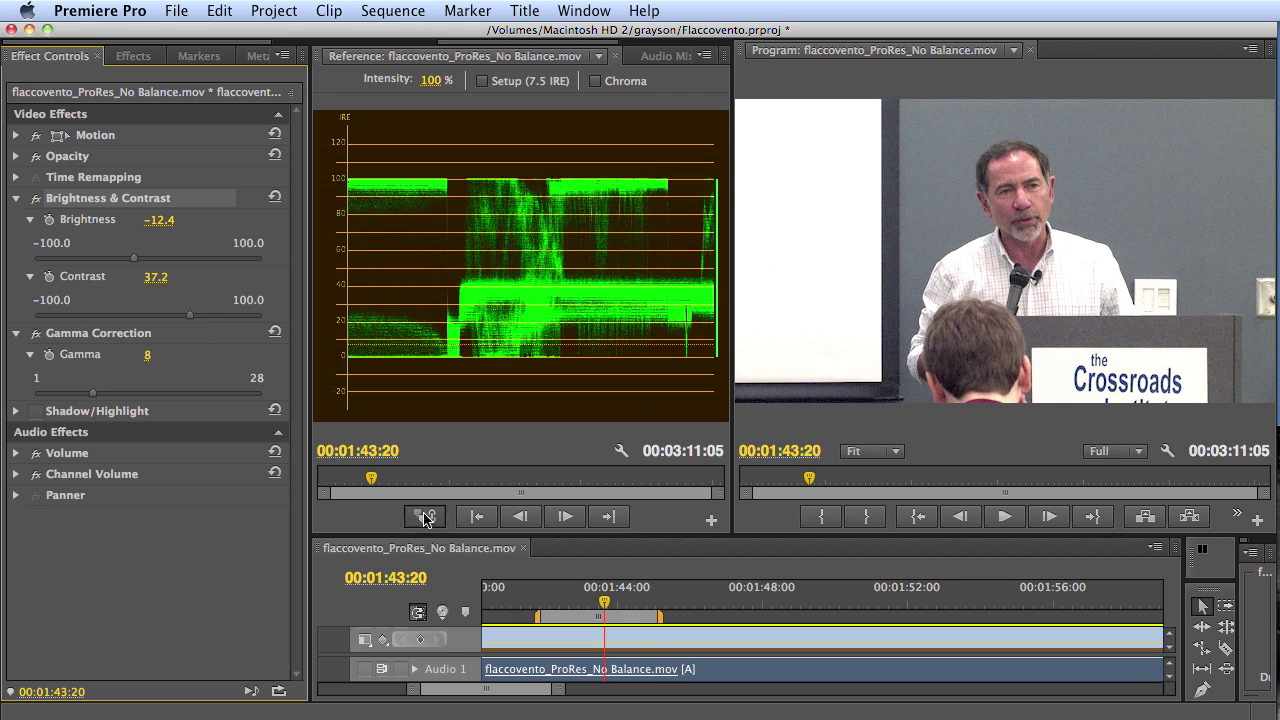
click(603, 604)
drag(603, 604, 580, 604)
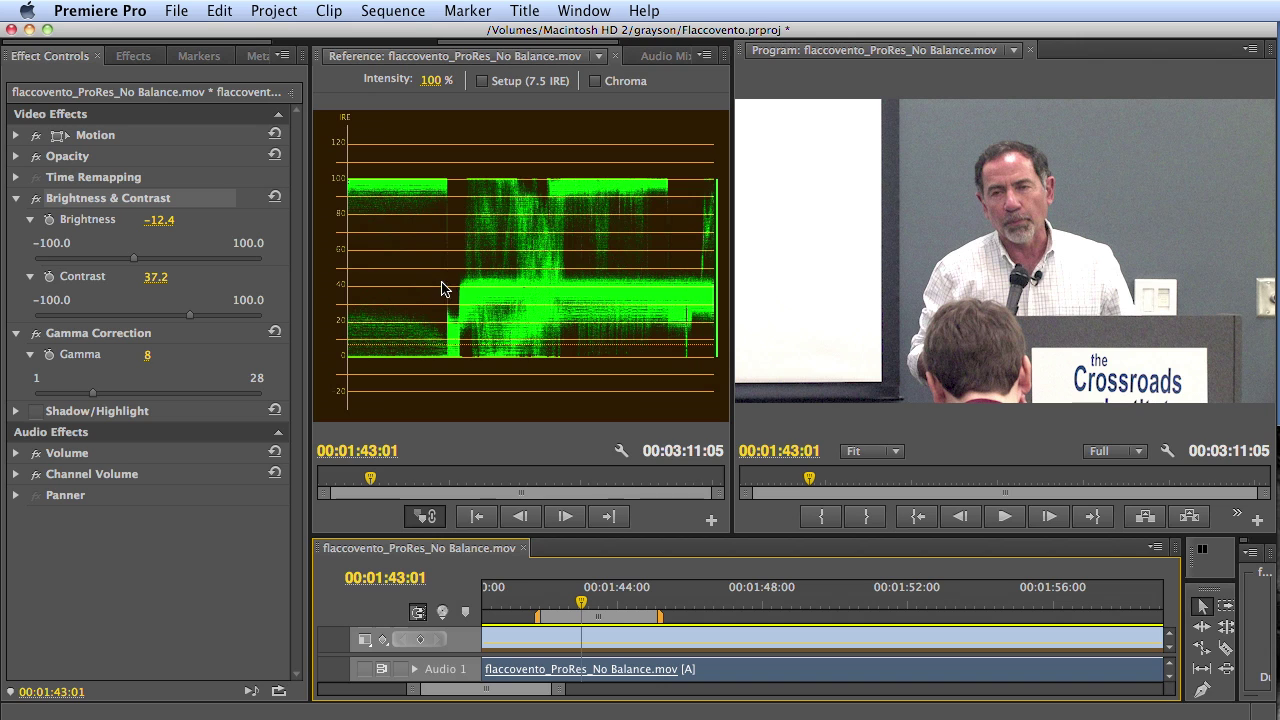
Compare a Gamma of 9, check the frame at 00:01:43:02, and return Gamma to 8
click(150, 358)
drag(152, 362, 153, 363)
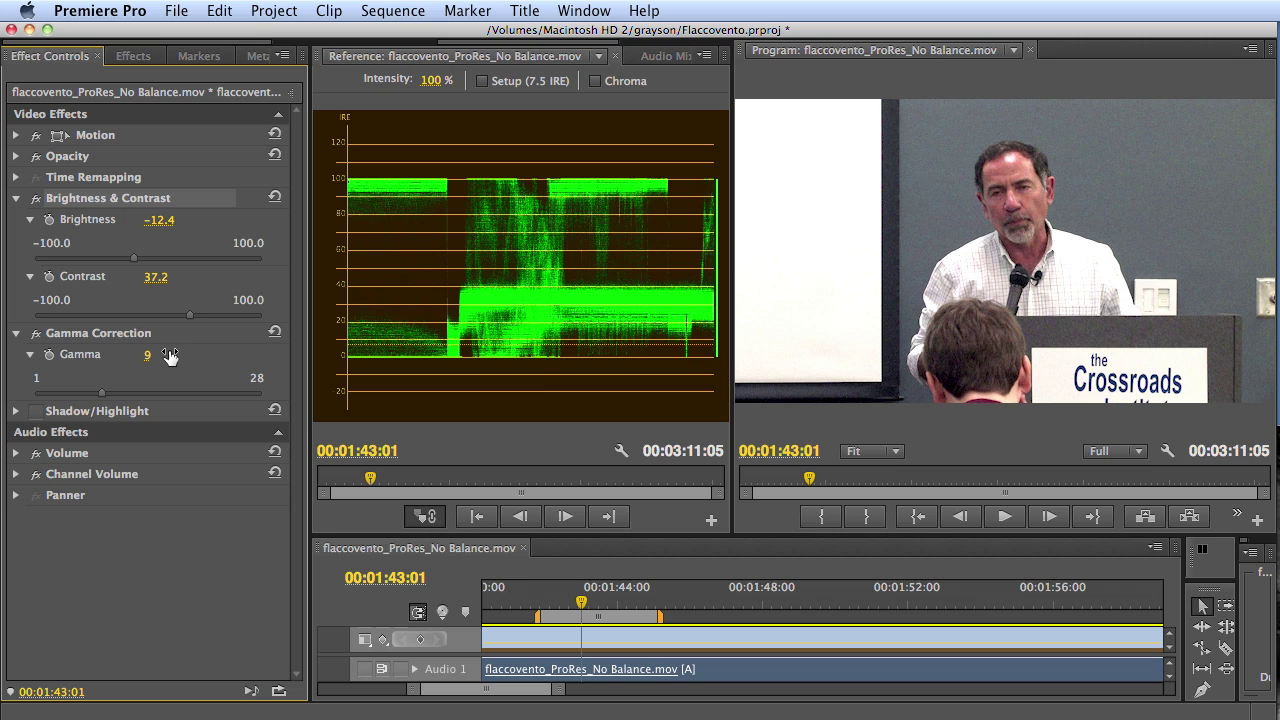
click(585, 603)
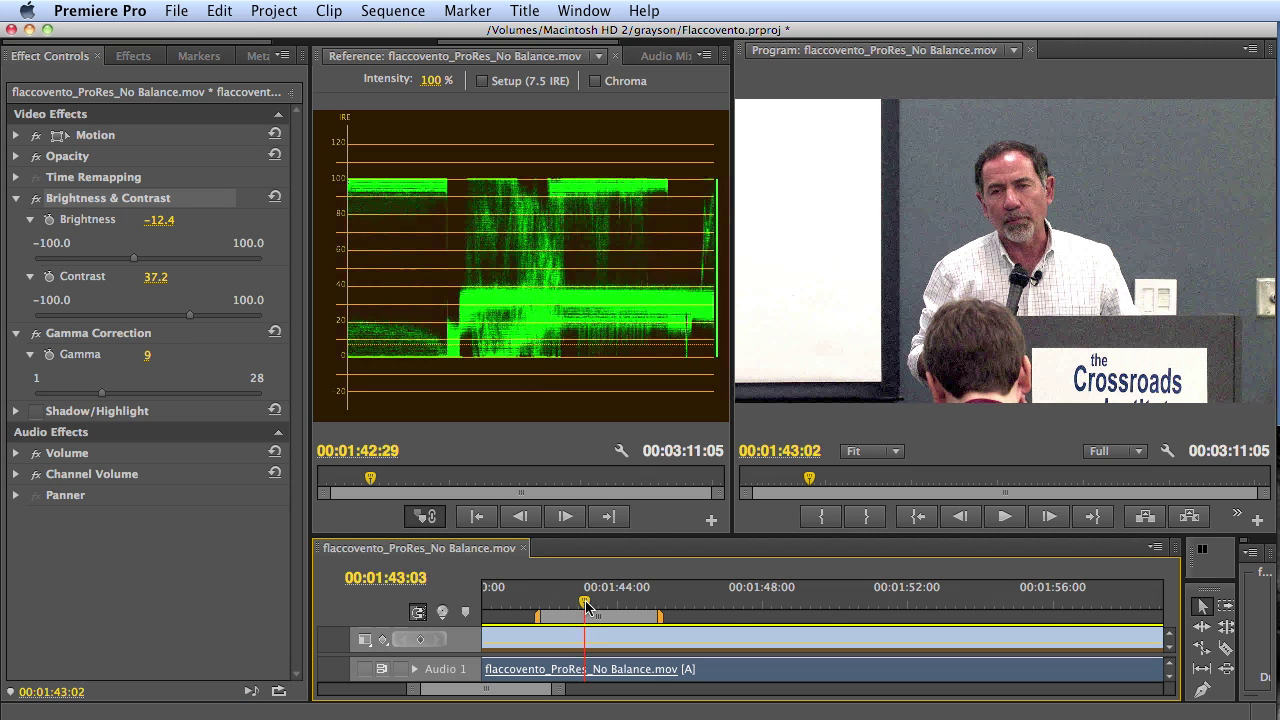
drag(585, 605, 585, 603)
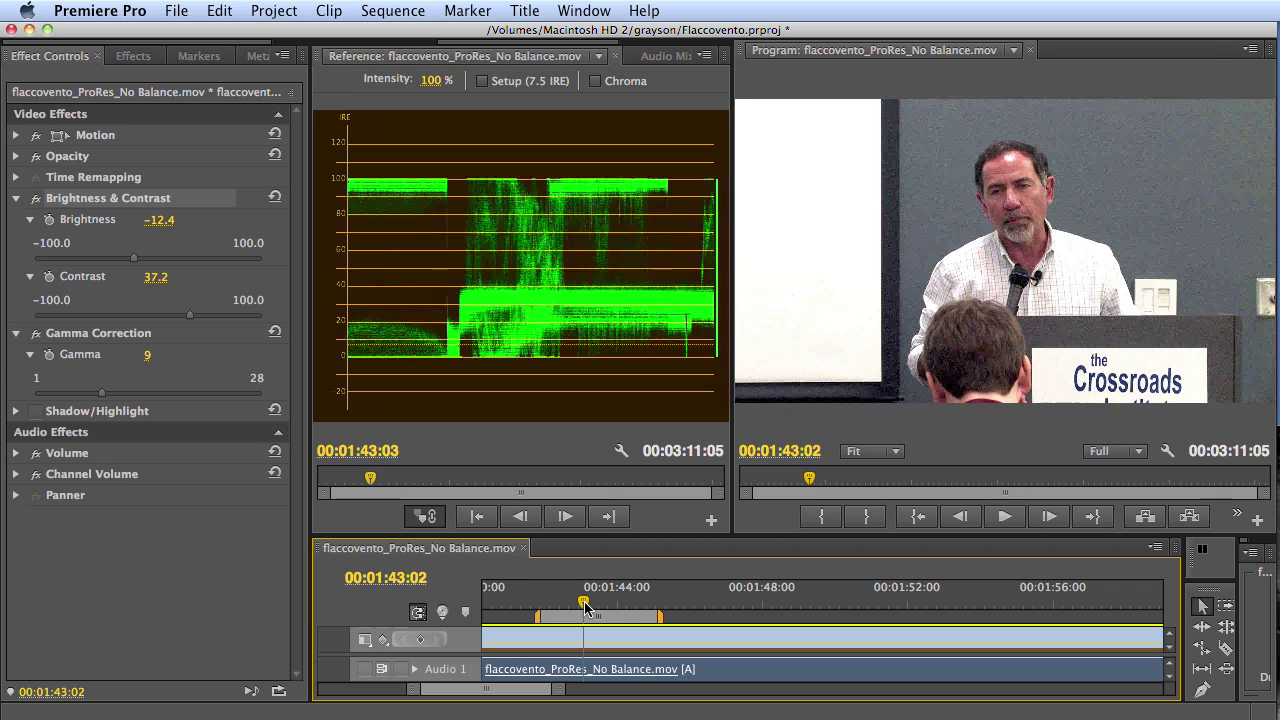
click(148, 355)
drag(148, 355, 171, 357)
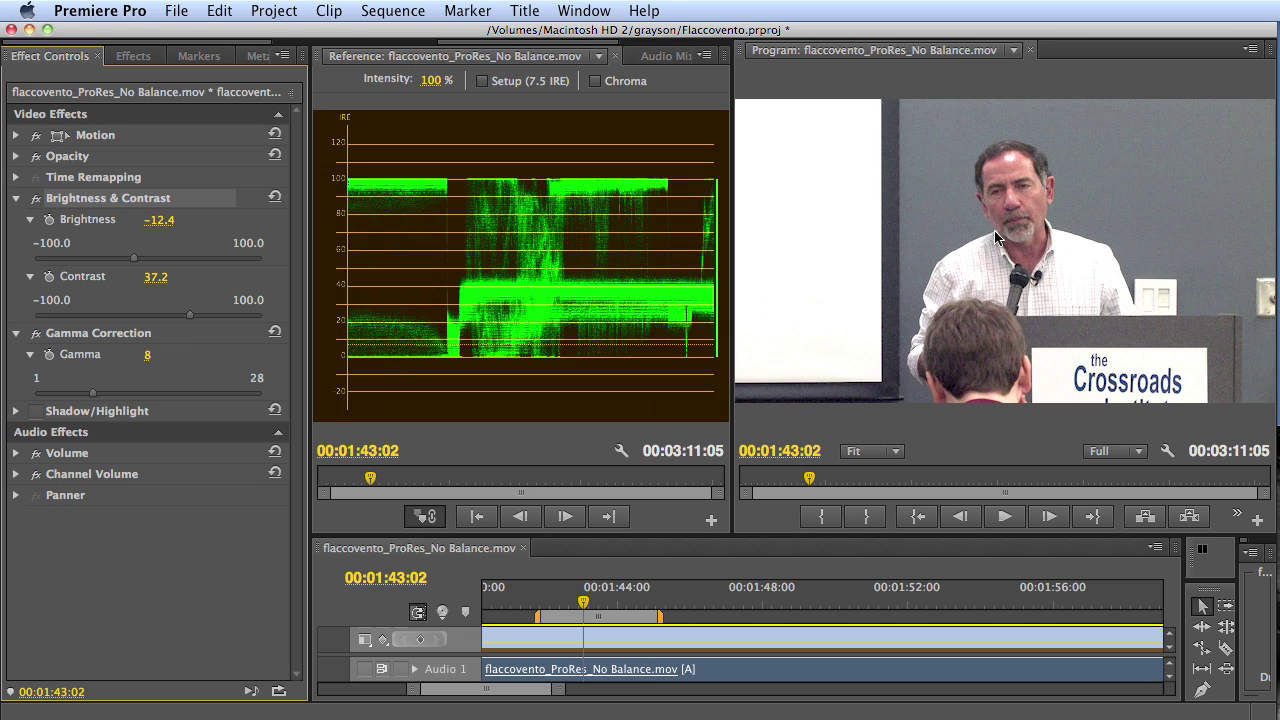
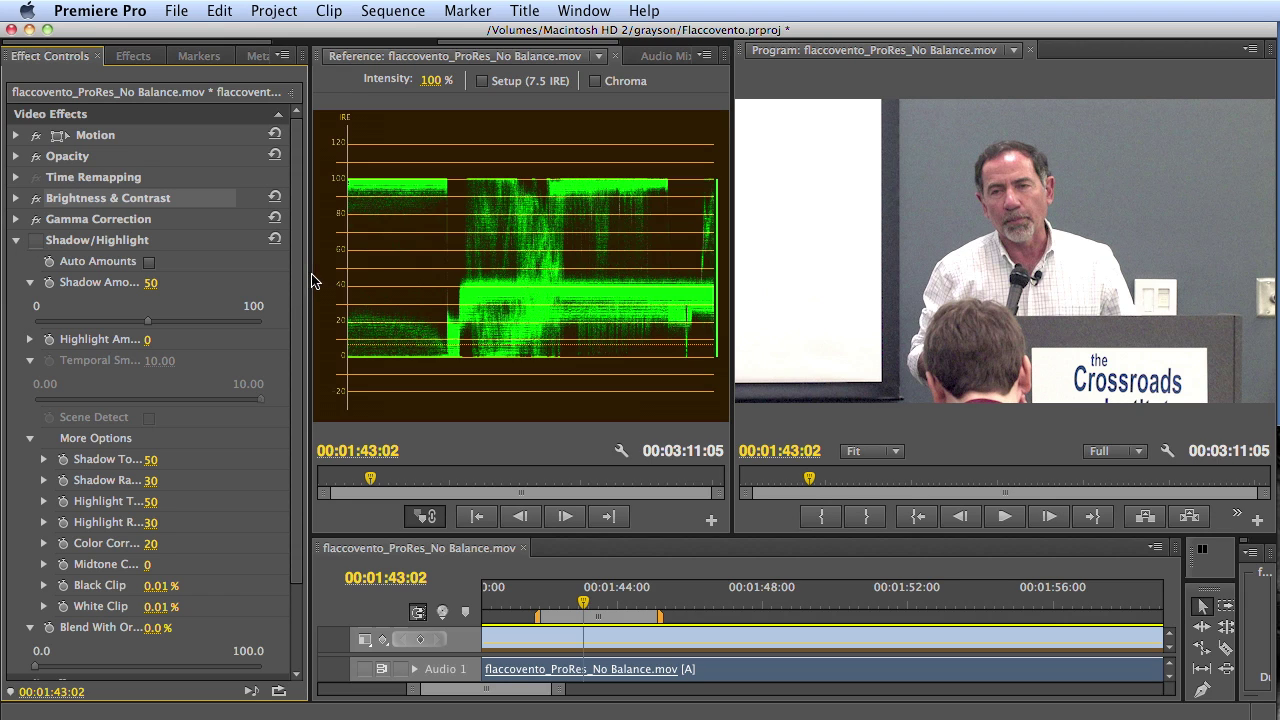
Widen the Effect Controls area so the Shadow/Highlight parameter names are fully readable
drag(314, 275, 385, 275)
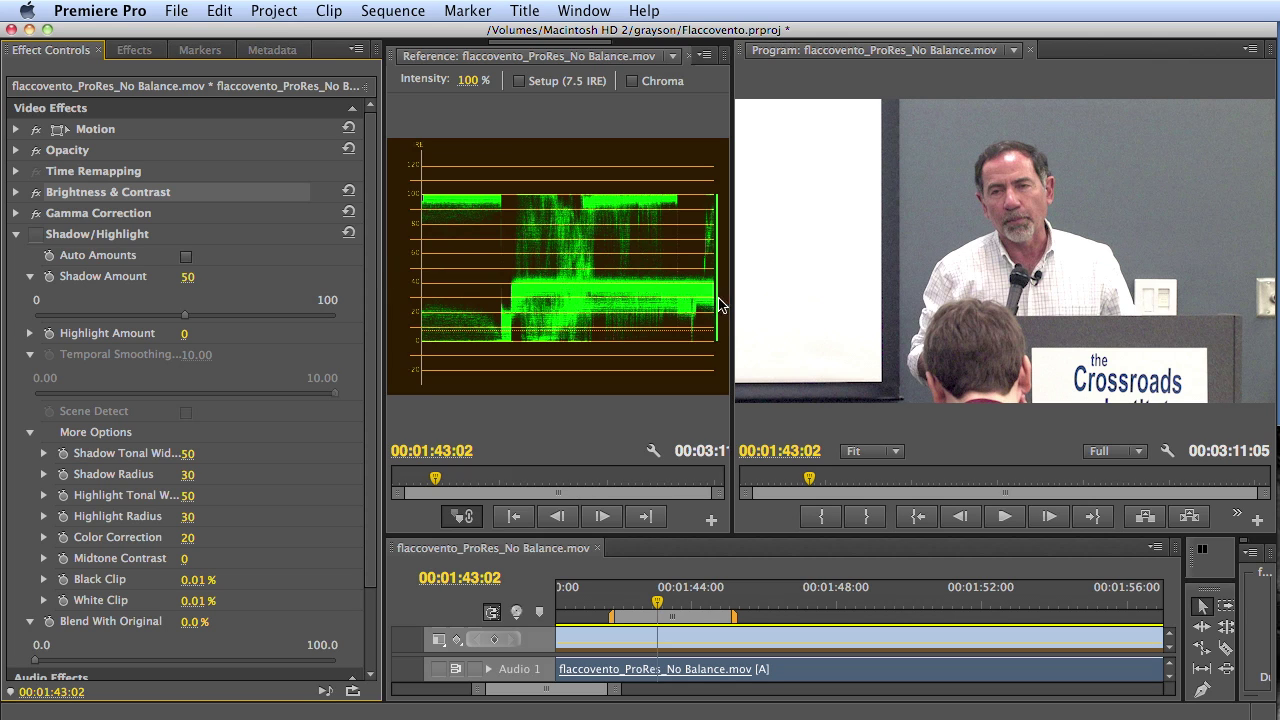
drag(733, 301, 743, 296)
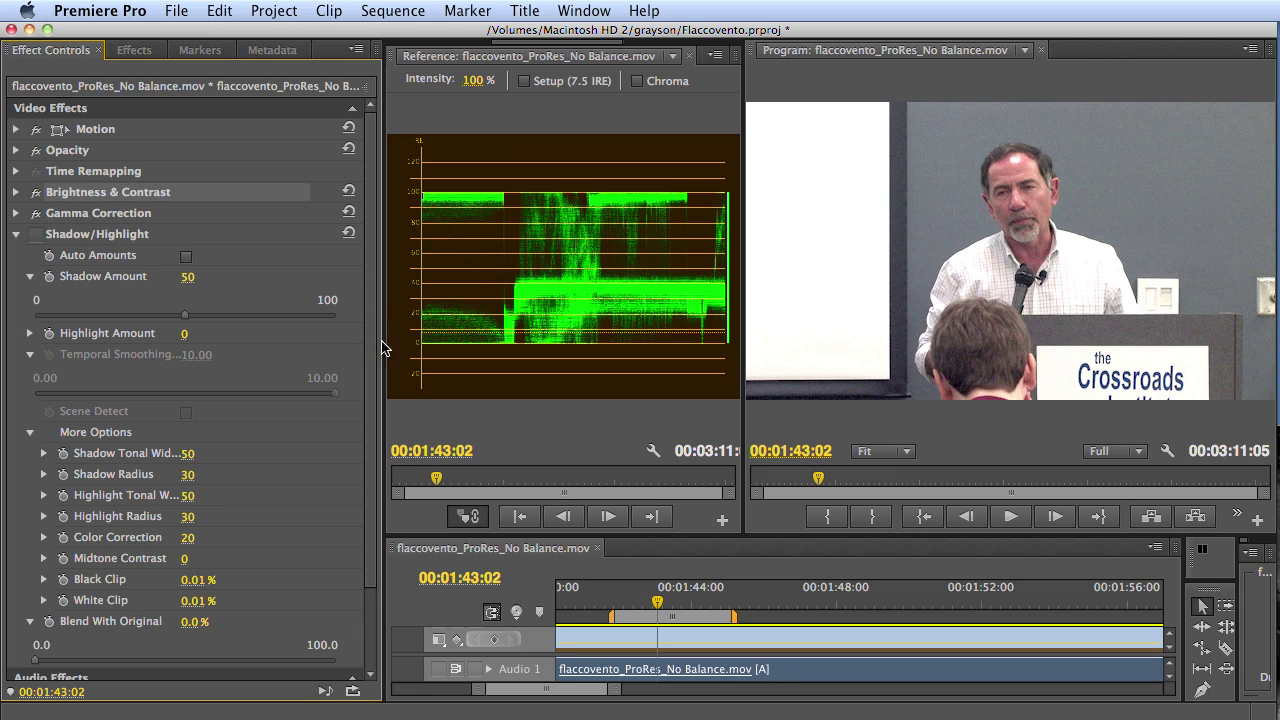
drag(383, 342, 410, 345)
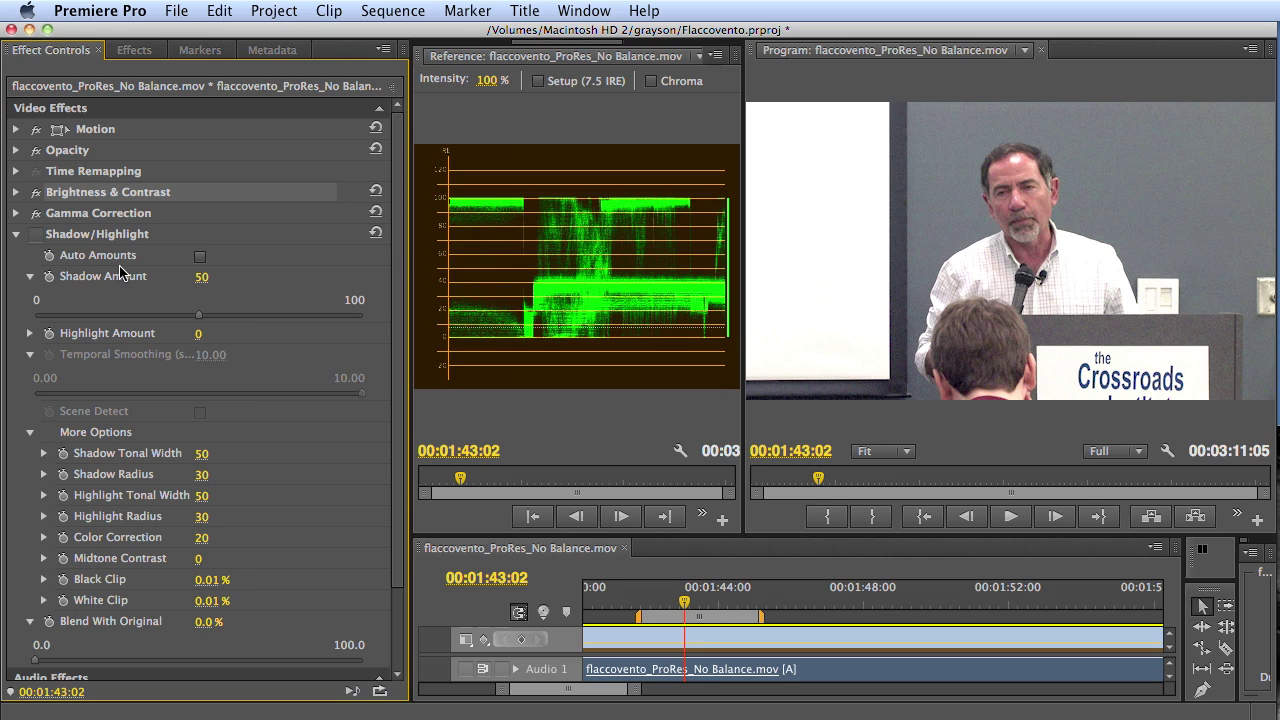
Disable Gamma Correction and Brightness & Contrast, and enable Shadow/Highlight with a Shadow Amount of 80
click(36, 213)
click(35, 193)
click(36, 234)
mouse_move(201, 277)
mouse_down()
mouse_move(184, 277)
mouse_move(221, 277)
mouse_up()
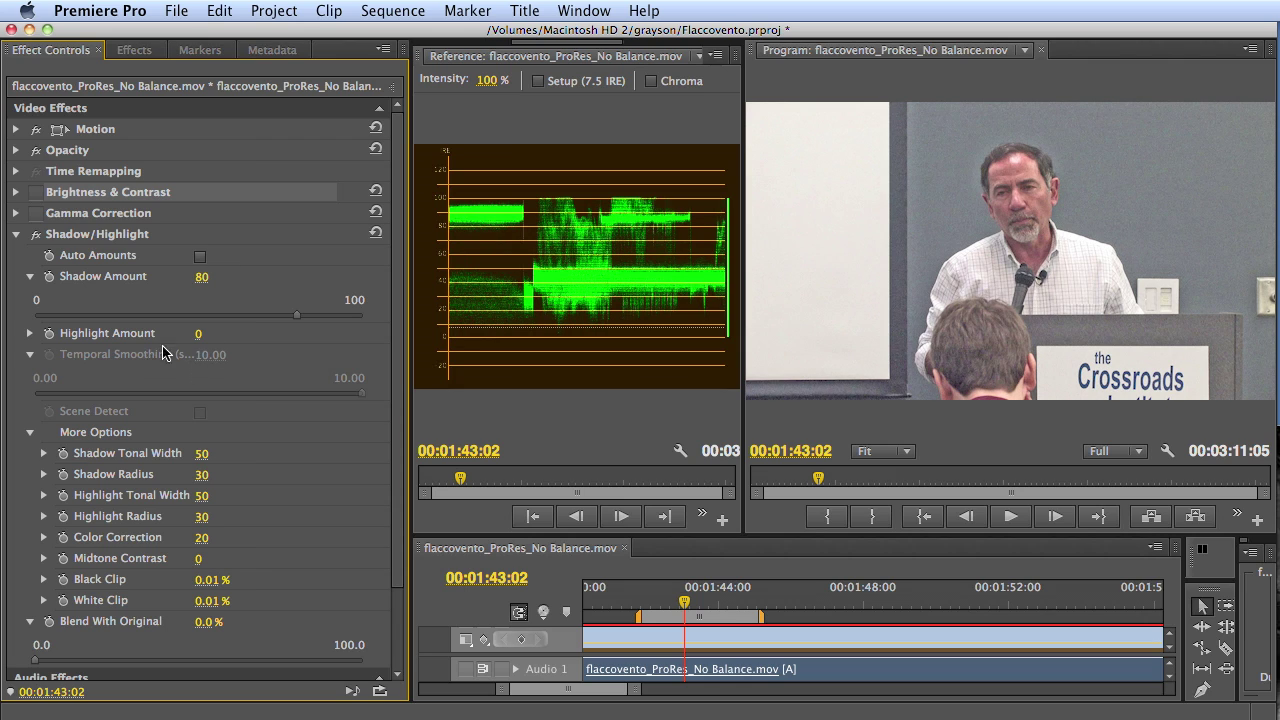
Turn on Auto Amounts for Shadow/Highlight and switch to QuickTime Player to view Shadow_highlight_render.mov
click(200, 257)
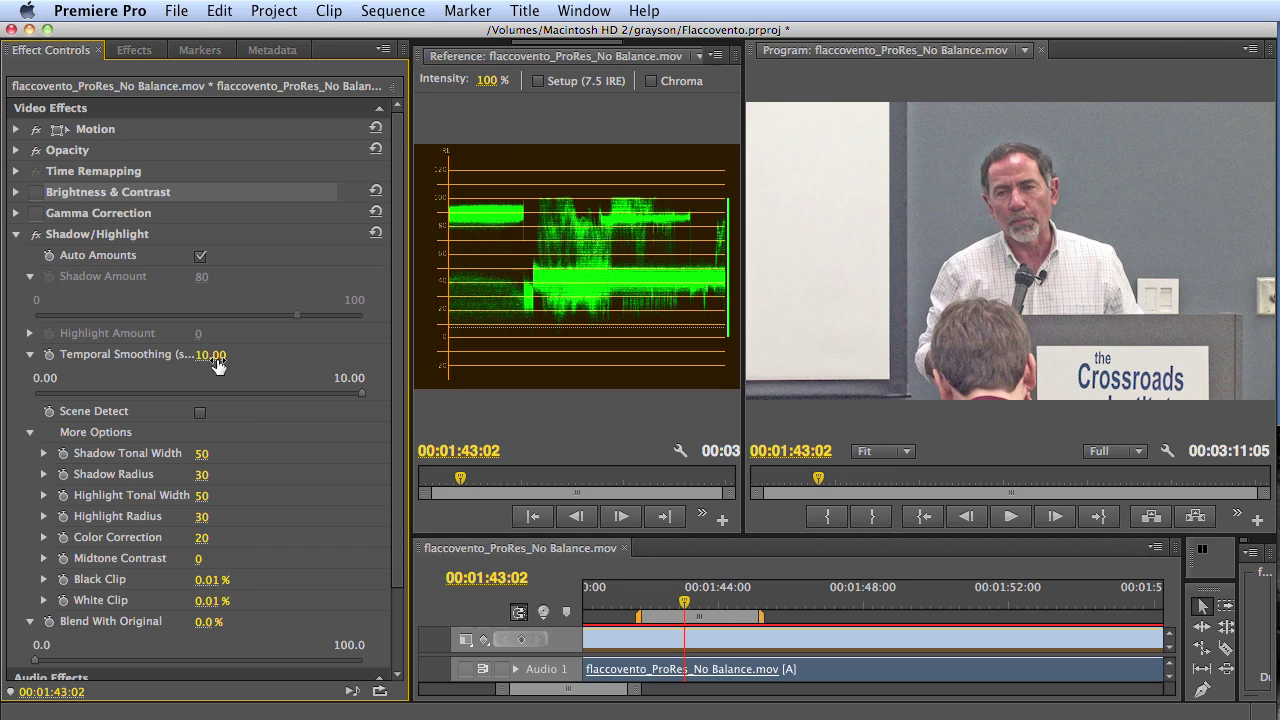
key(super+Tab)
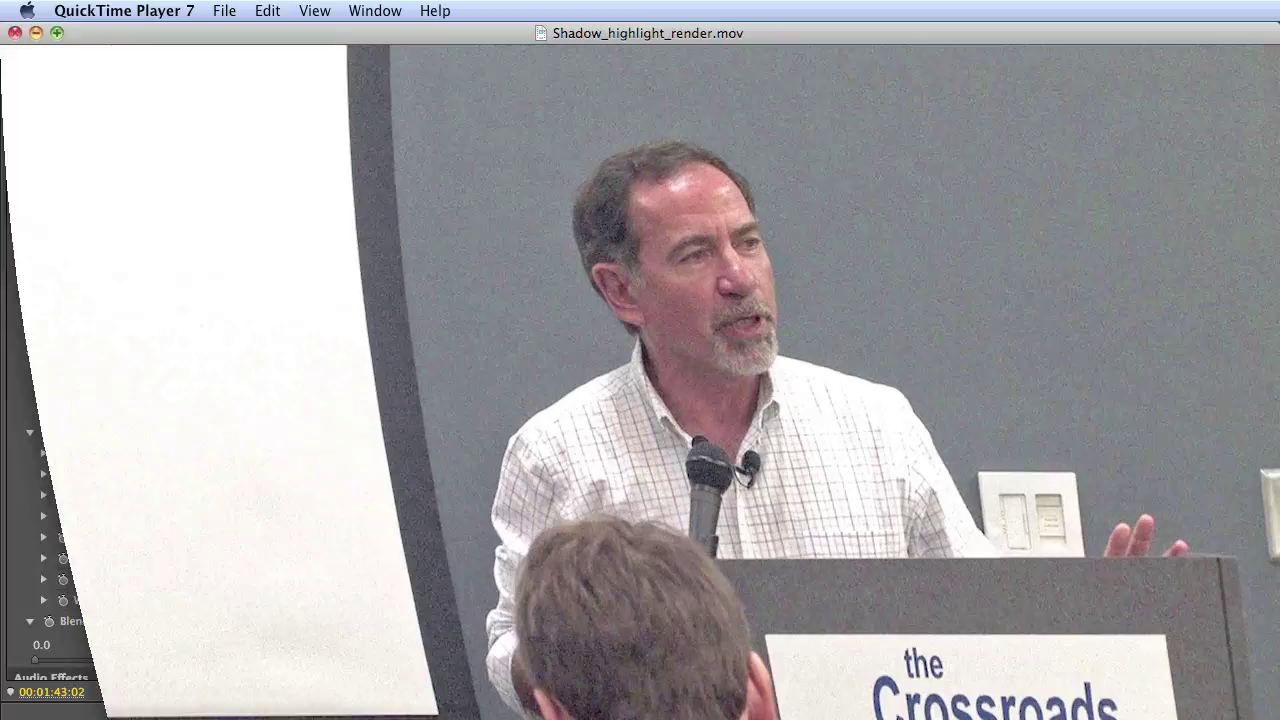
Return to Premiere Pro, narrow the Effect Controls area to enlarge the waveform, and collapse the Shadow/Highlight parameters
key(super+f)
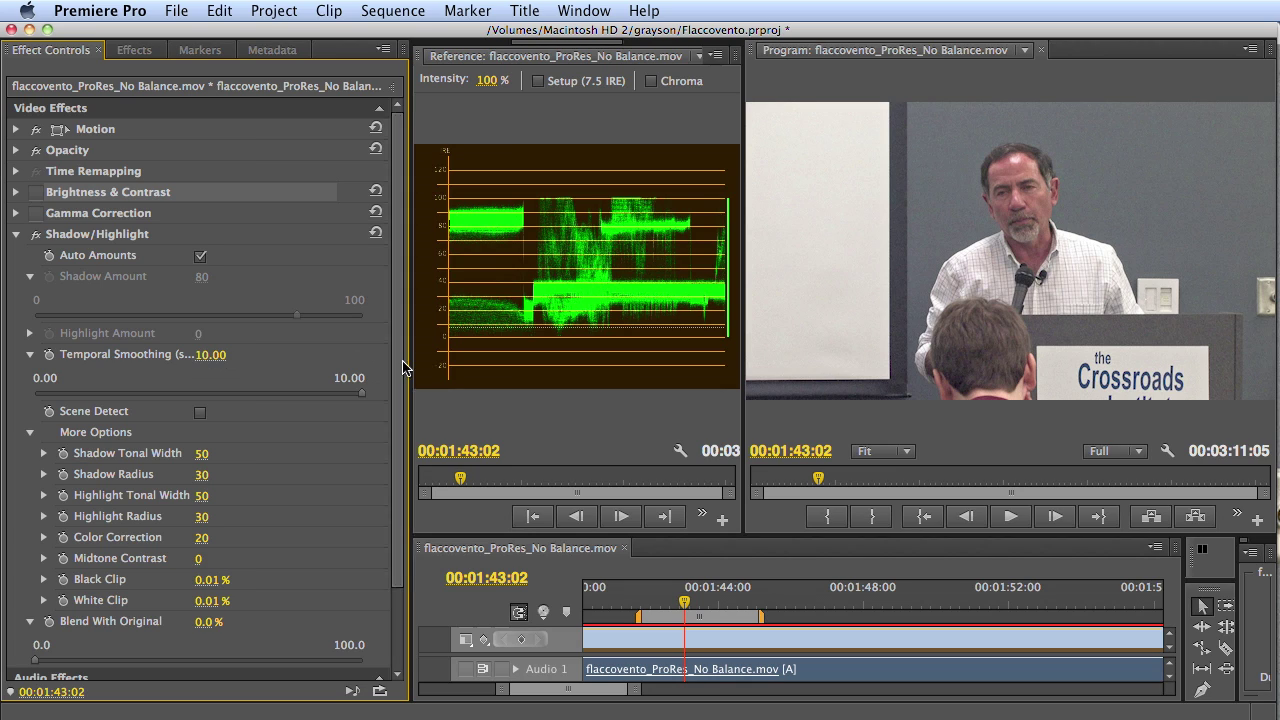
drag(410, 358, 346, 362)
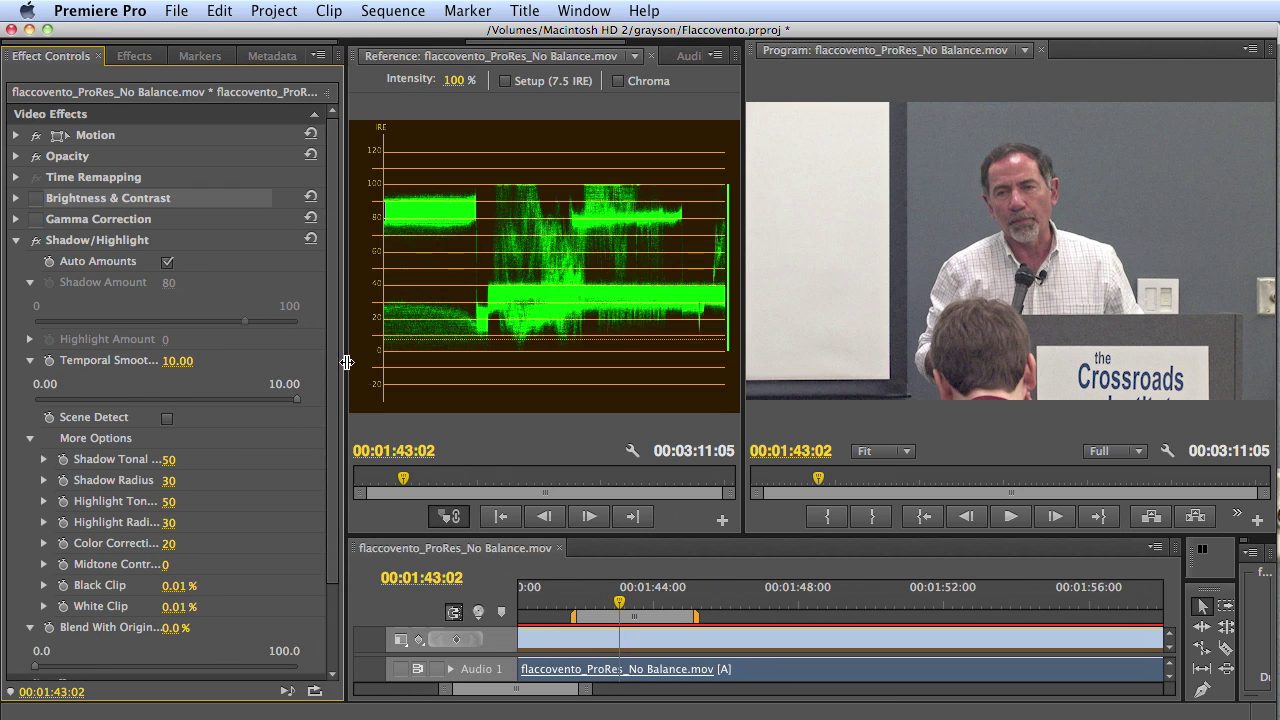
click(18, 241)
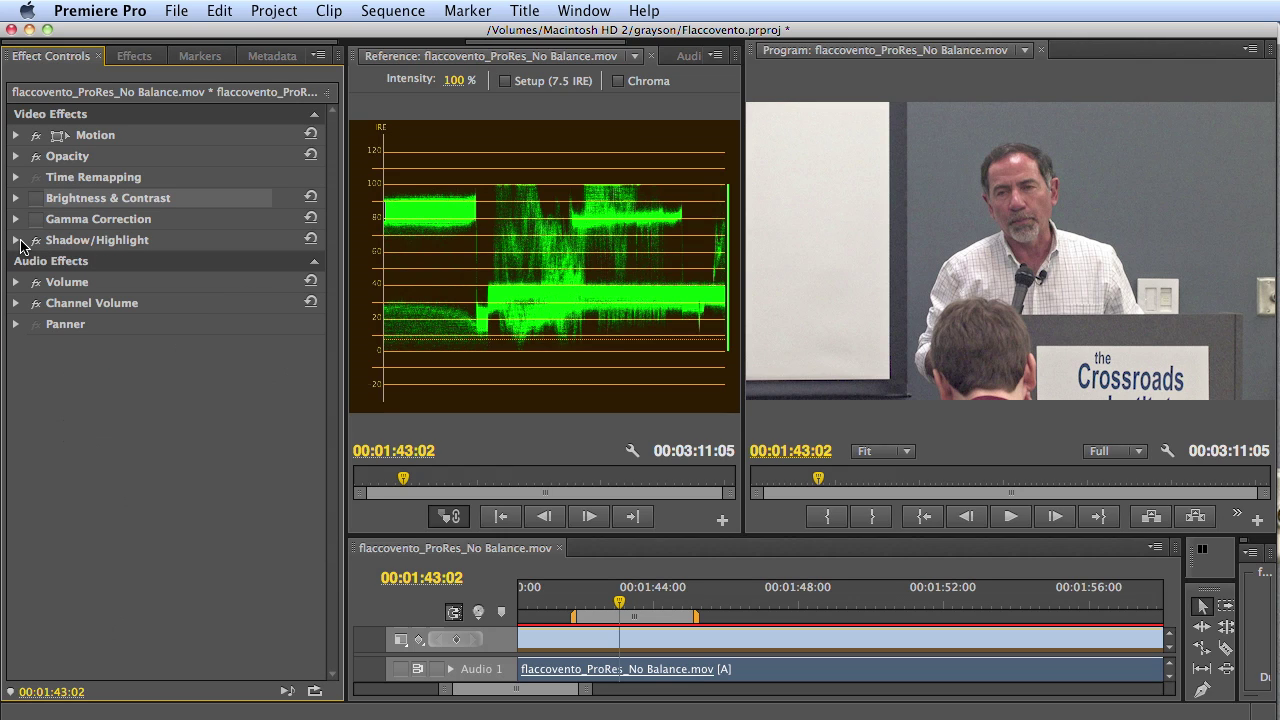
Disable Shadow/Highlight, enable Brightness & Contrast and Gamma Correction instead, and switch to Firefox
click(36, 241)
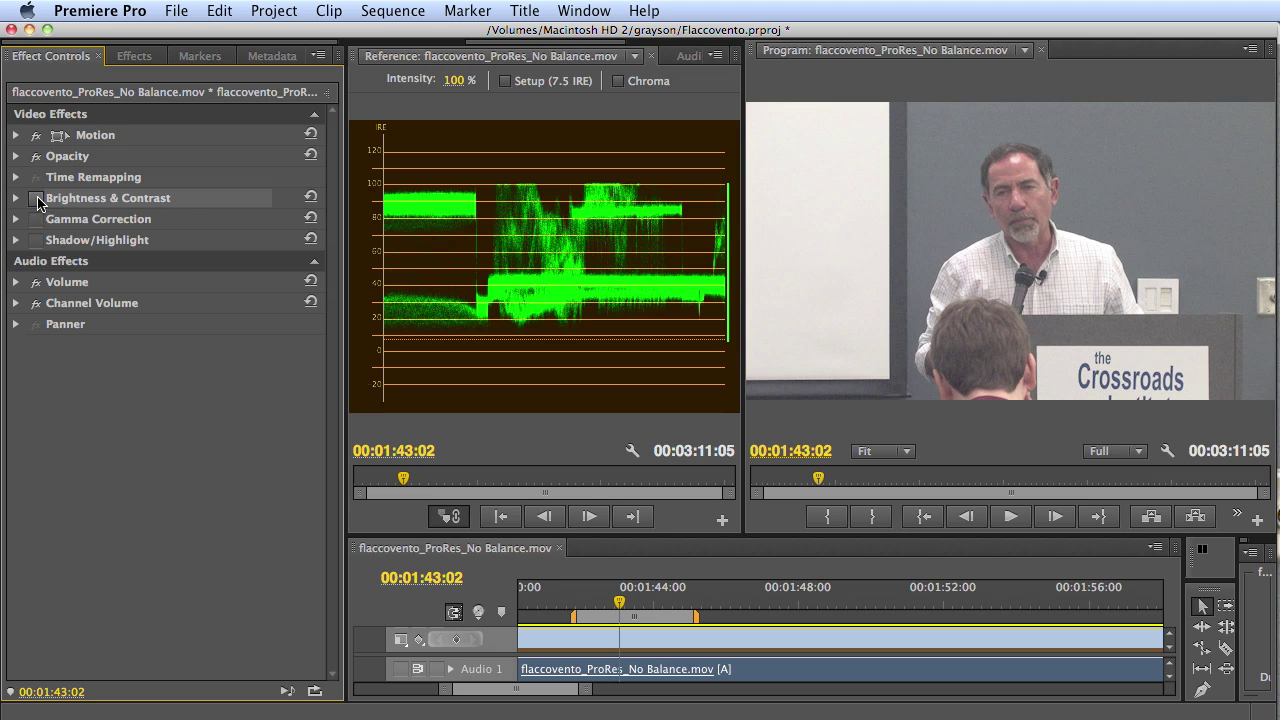
click(38, 200)
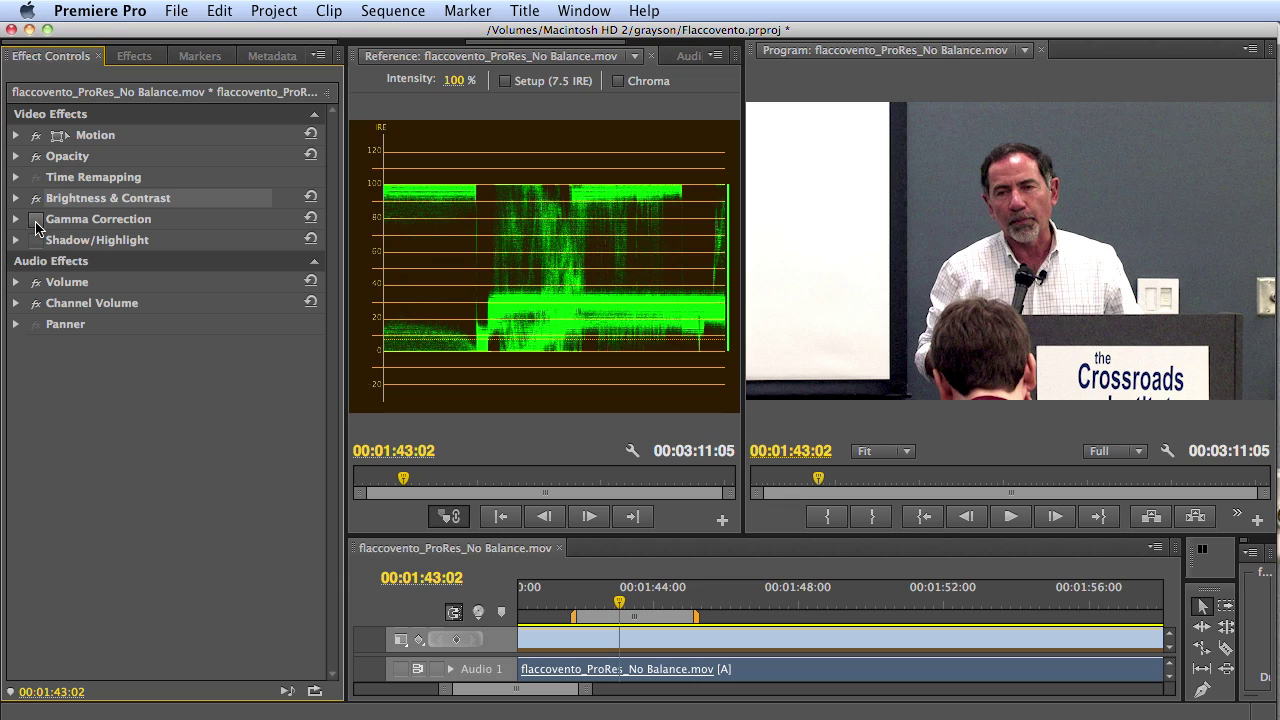
click(36, 220)
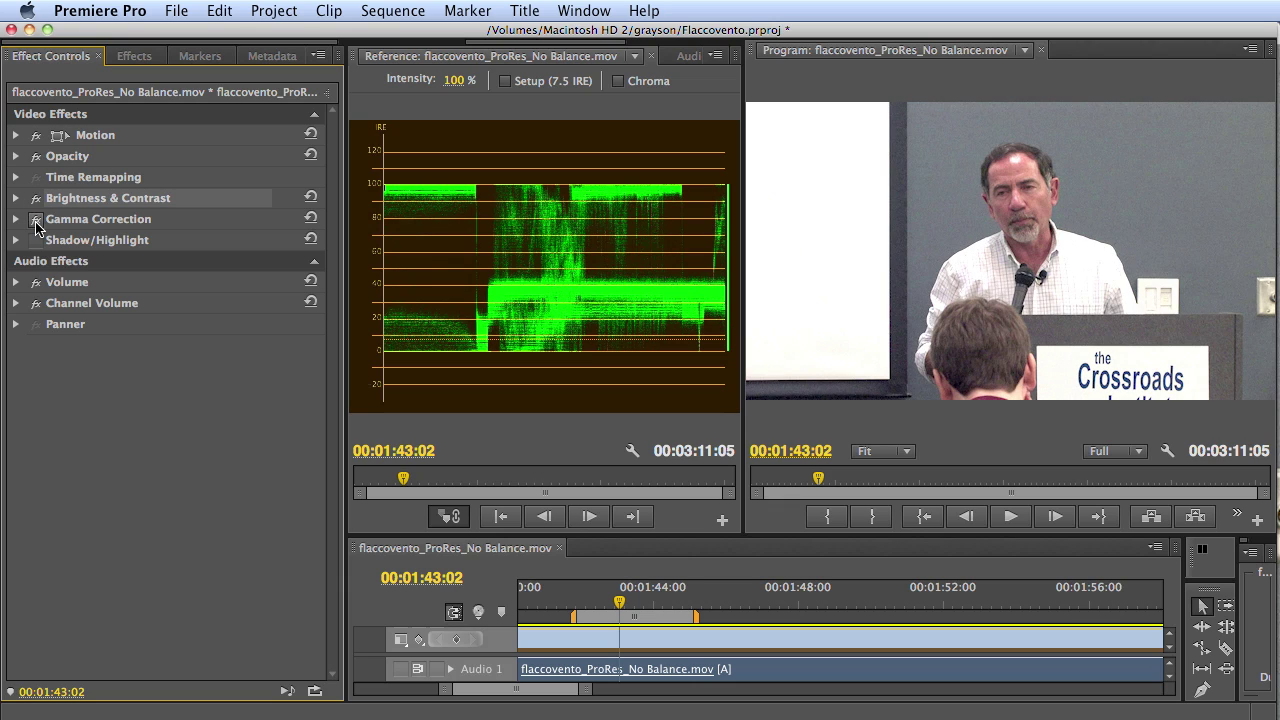
key(super+Tab)
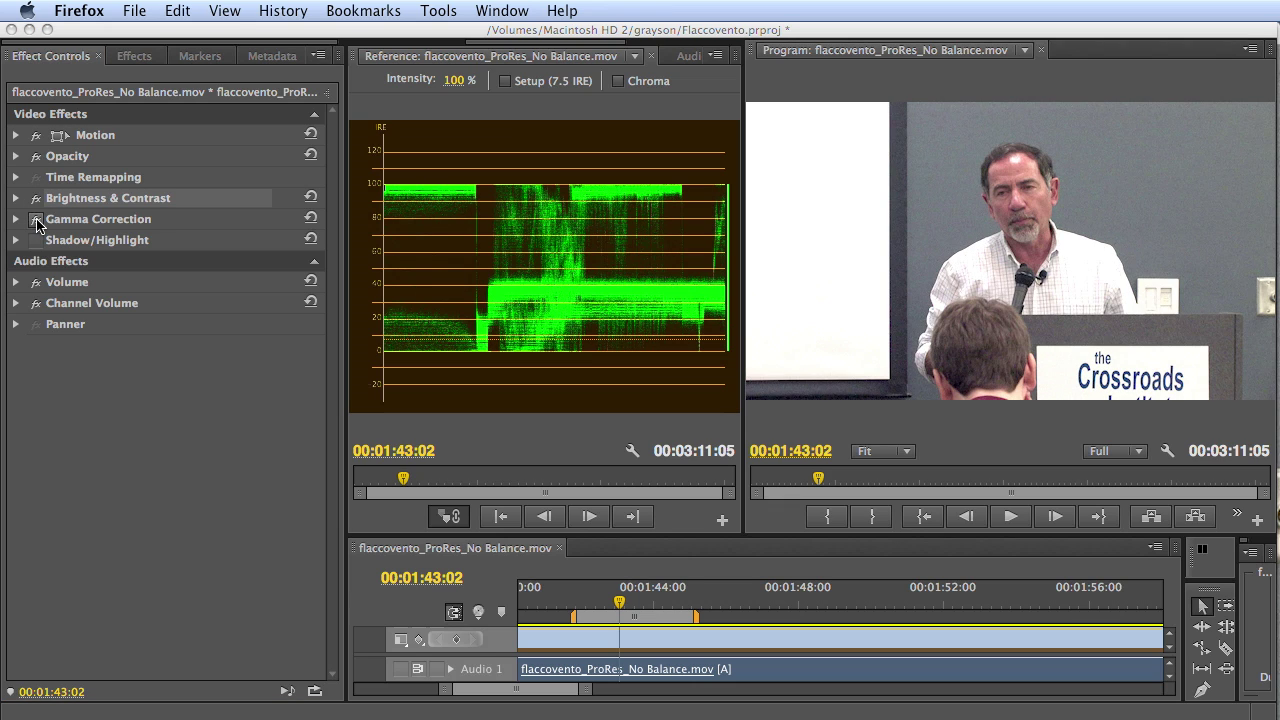